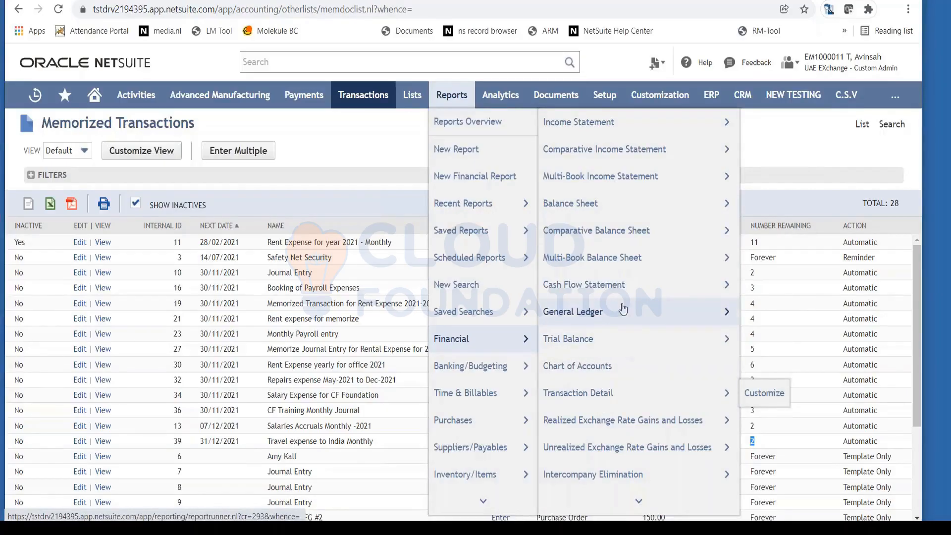
# Open the Income Statement, Balance Sheet and Trial Balance financial reports in separate browser tabs and bring up the Income Statement
pyautogui.moveTo(609, 132)
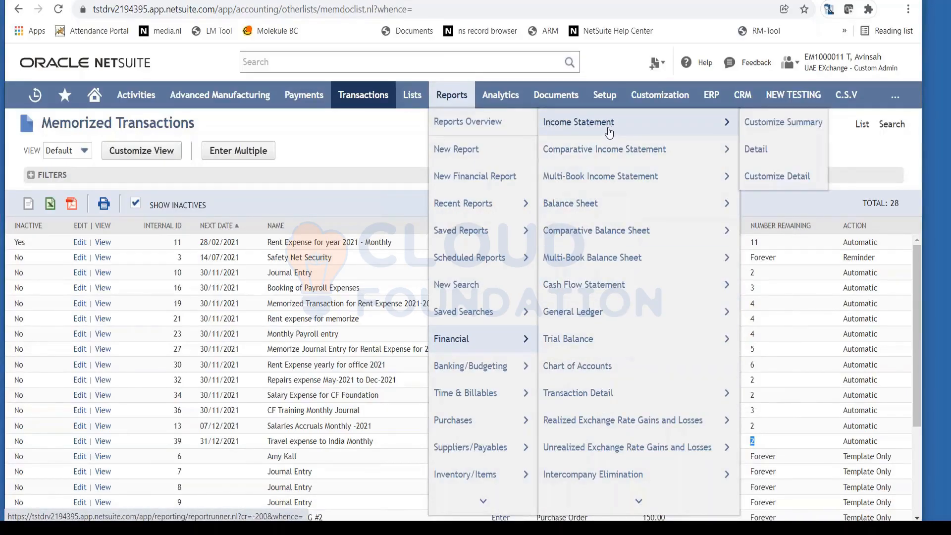
pyautogui.rightClick(610, 132)
pyautogui.press('Escape')
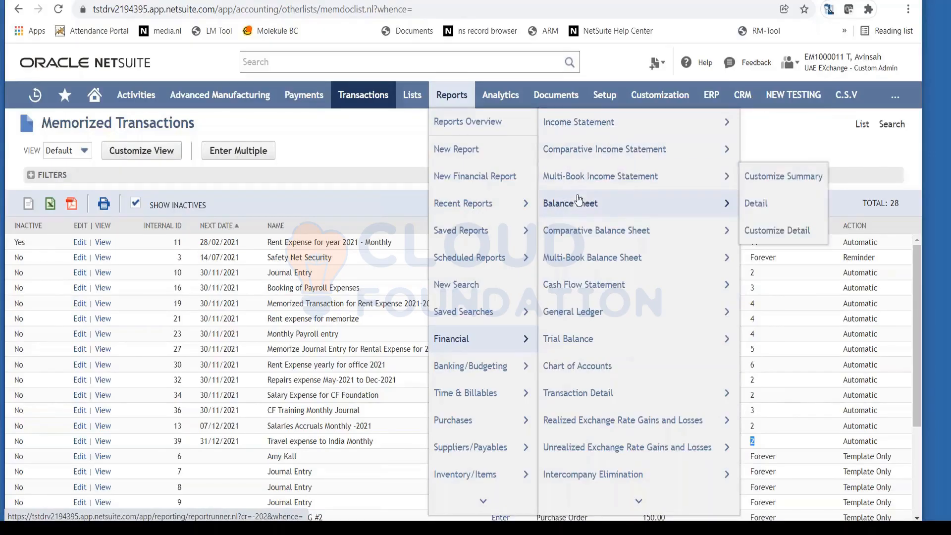
pyautogui.rightClick(590, 212)
pyautogui.click(596, 211)
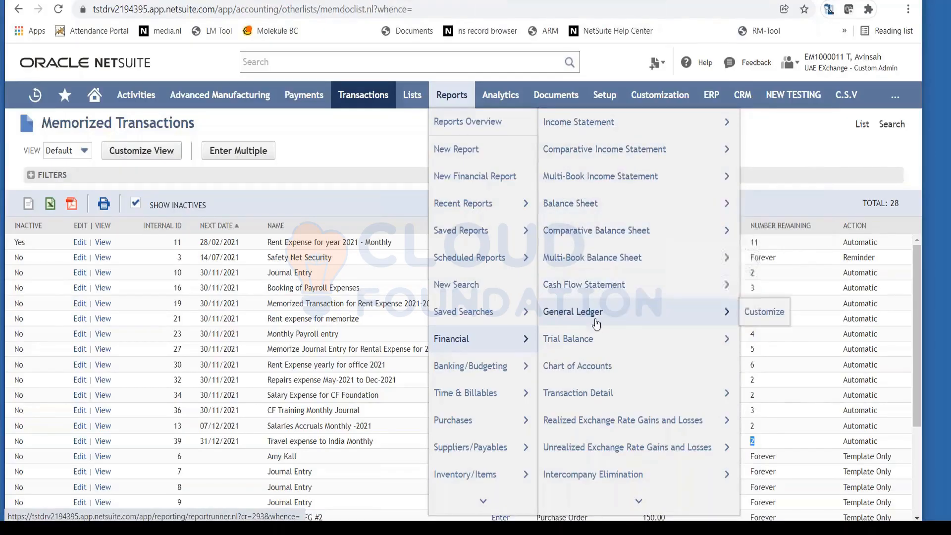
pyautogui.rightClick(586, 338)
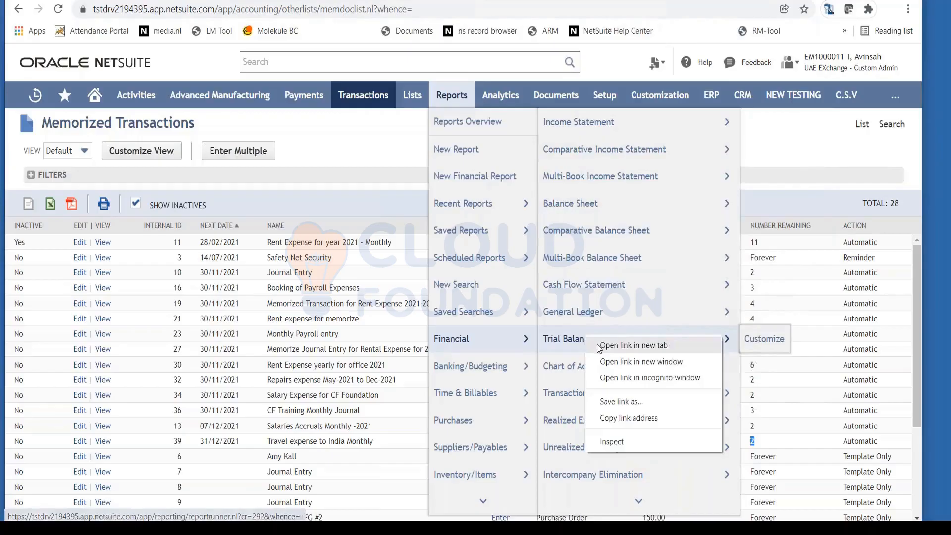
pyautogui.click(599, 345)
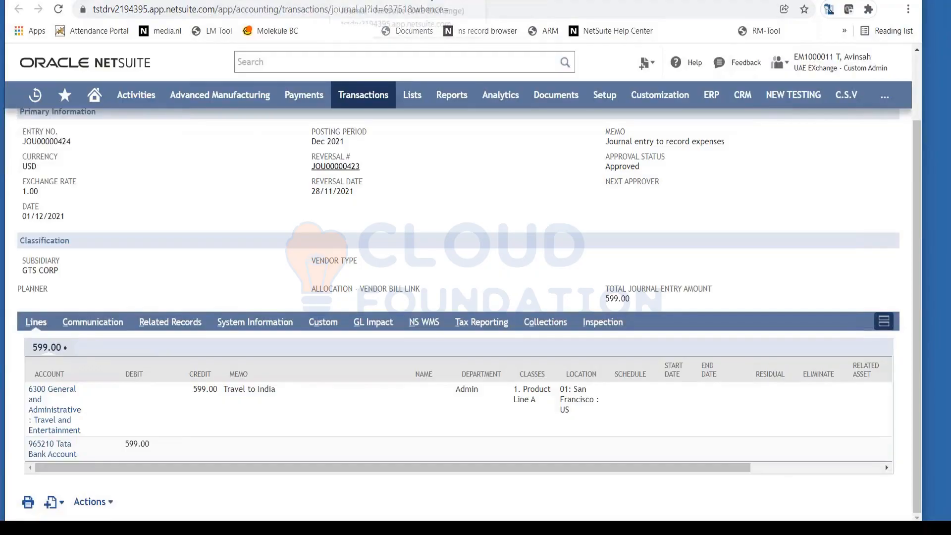
pyautogui.click(431, 0)
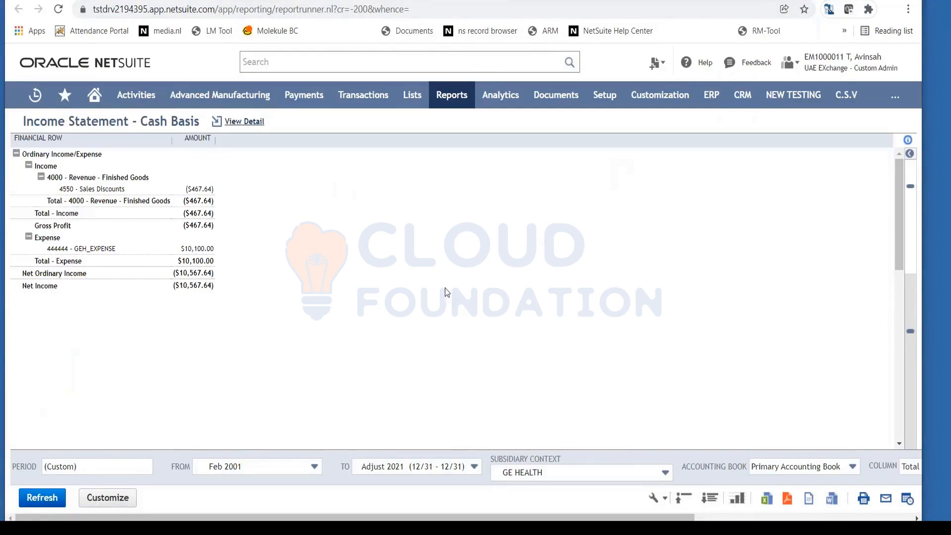
# Open the Accounting Preferences page from the accounting setup in a new browser tab
pyautogui.moveTo(610, 100)
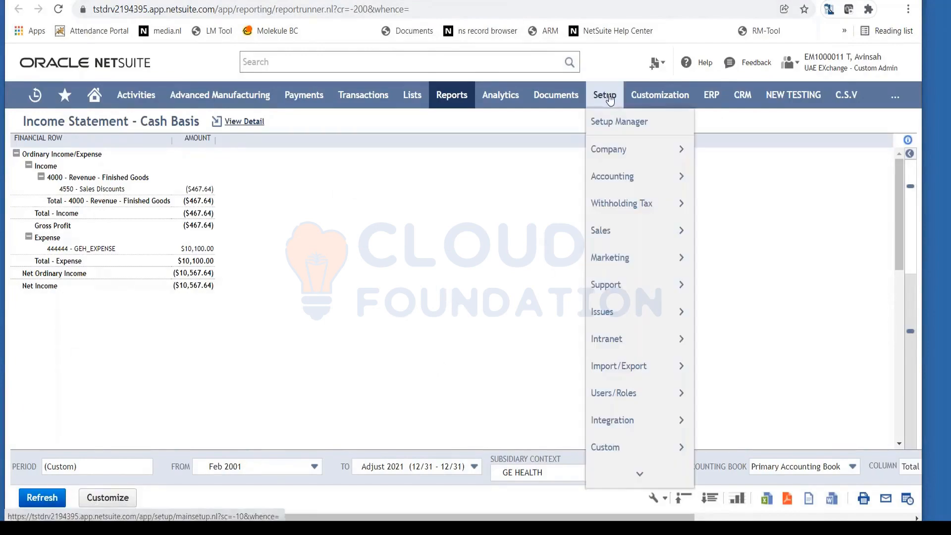
pyautogui.moveTo(614, 179)
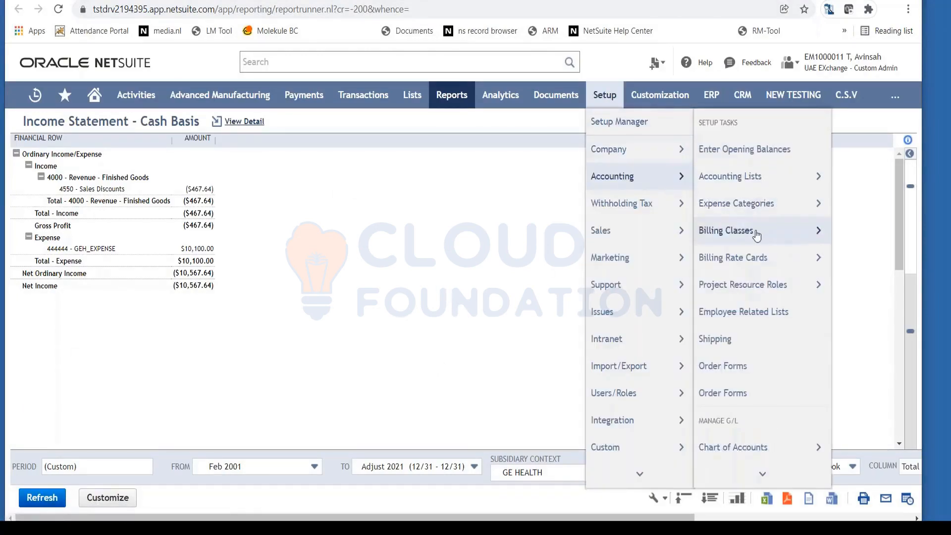
pyautogui.moveTo(758, 199)
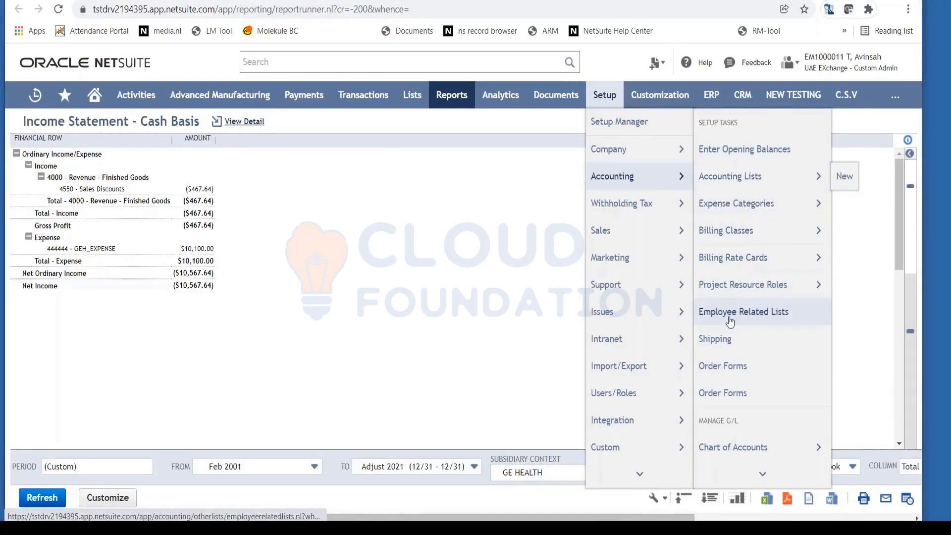
pyautogui.scroll(-3, 731, 315)
pyautogui.moveTo(733, 314)
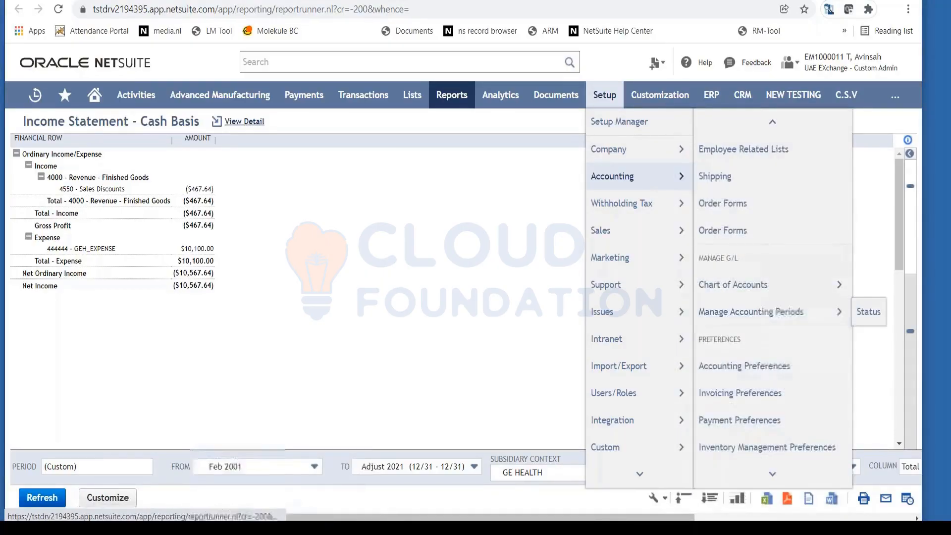
pyautogui.rightClick(754, 368)
pyautogui.click(783, 376)
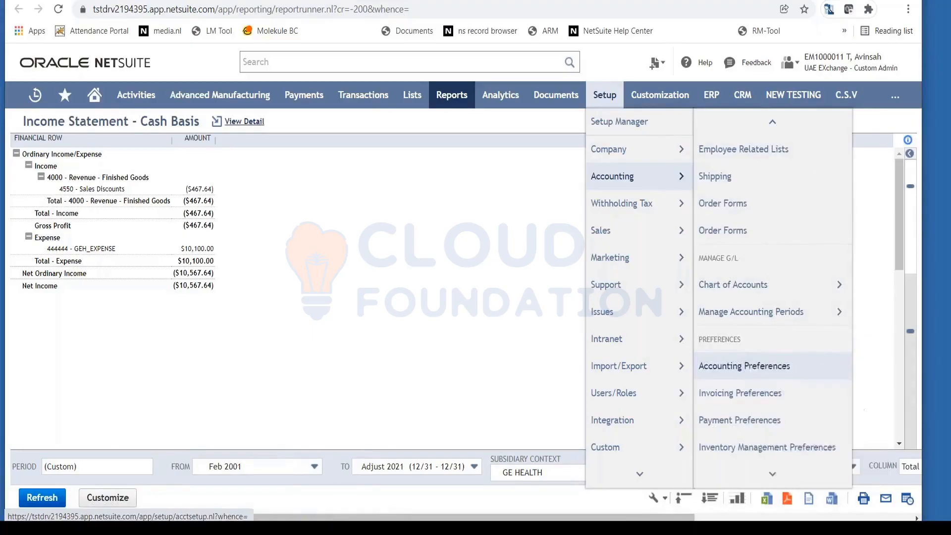
pyautogui.click(749, 349)
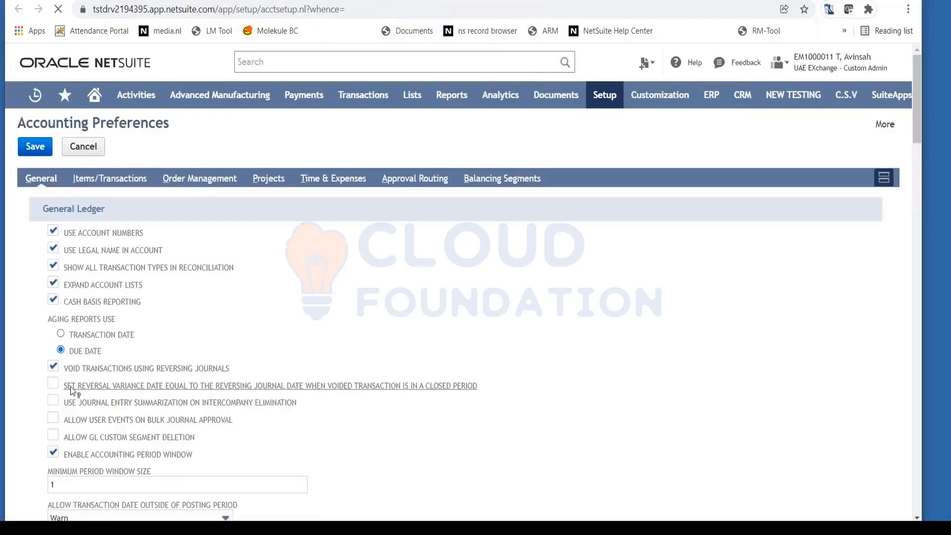
# Disable Cash Basis Reporting in the general ledger preferences, save, and reload the Income Statement report
pyautogui.click(53, 300)
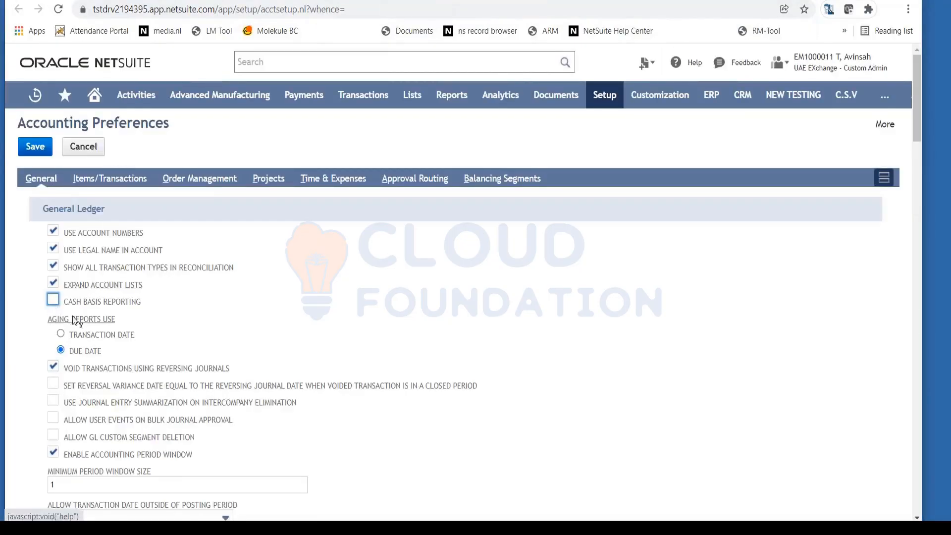
pyautogui.click(29, 148)
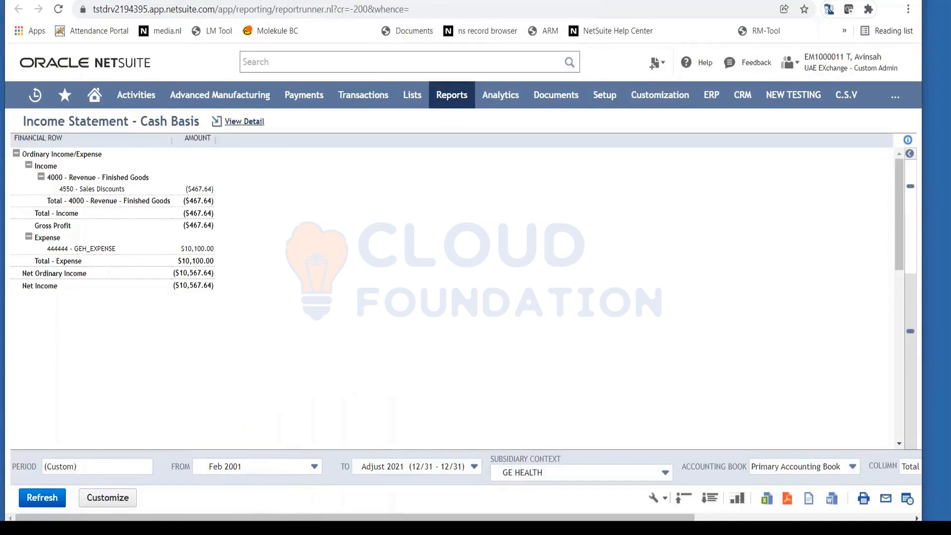
pyautogui.click(58, 9)
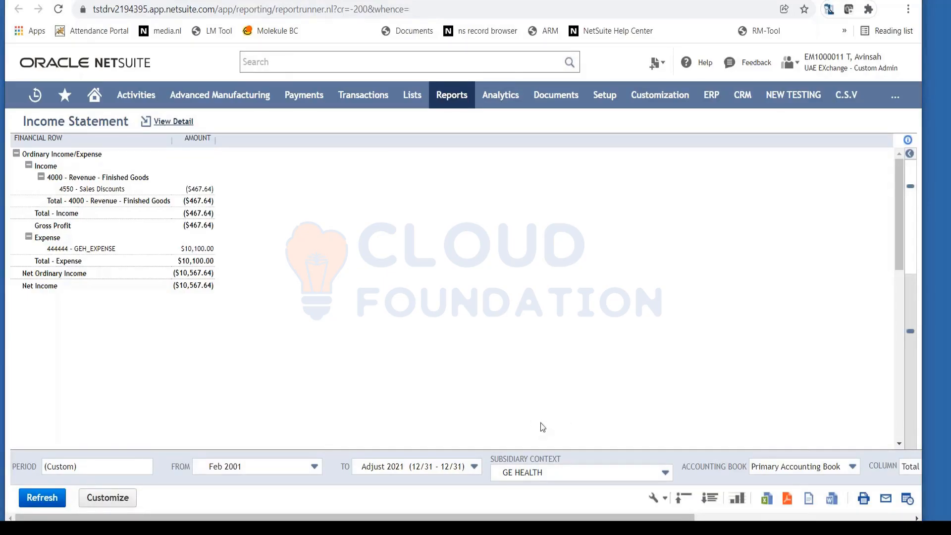
# Set the Income Statement's starting period to Jan 2021
pyautogui.click(319, 471)
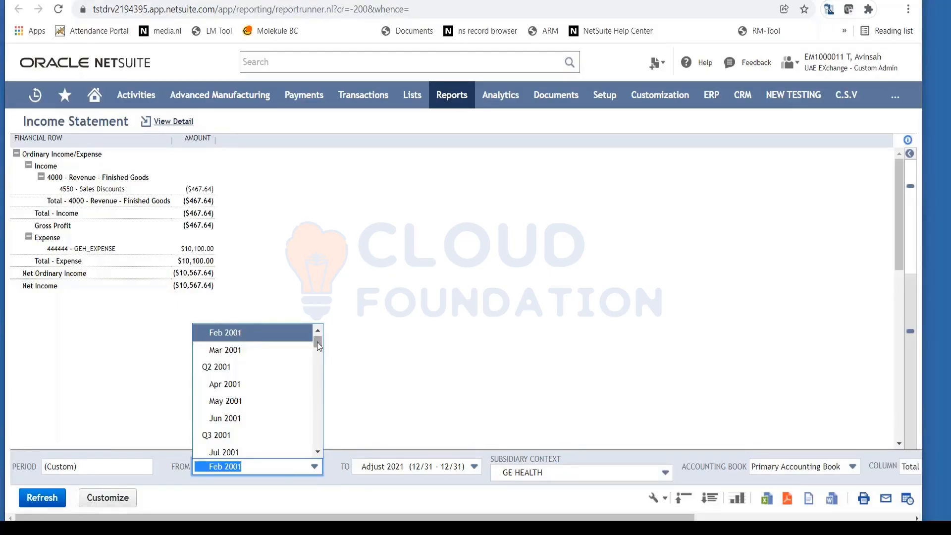
pyautogui.moveTo(317, 342); pyautogui.dragTo(312, 422)
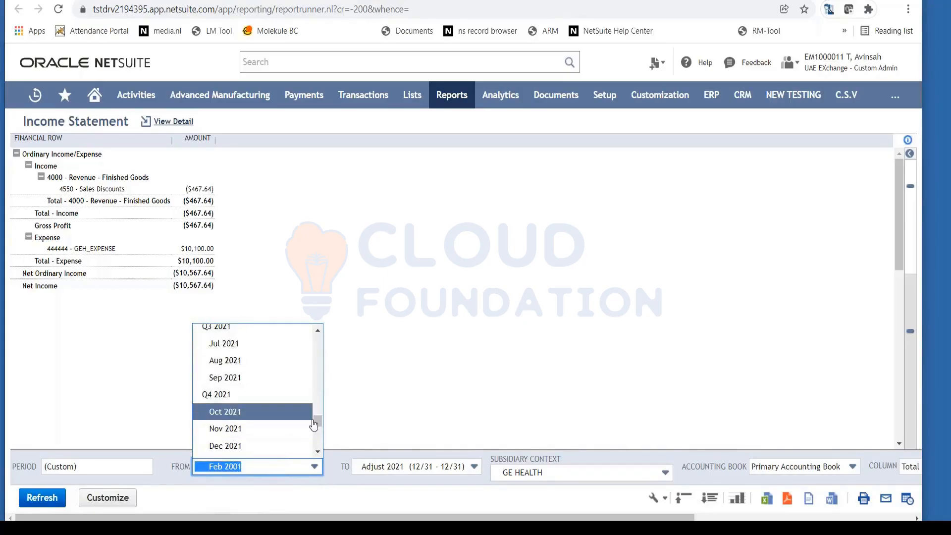
pyautogui.click(317, 330)
pyautogui.click(317, 330)
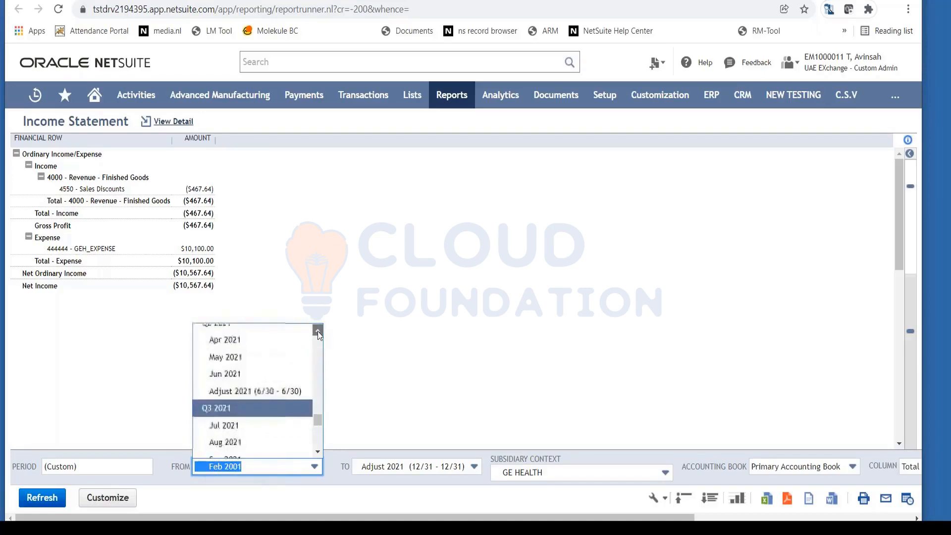
pyautogui.click(317, 331)
pyautogui.click(318, 331)
pyautogui.click(318, 333)
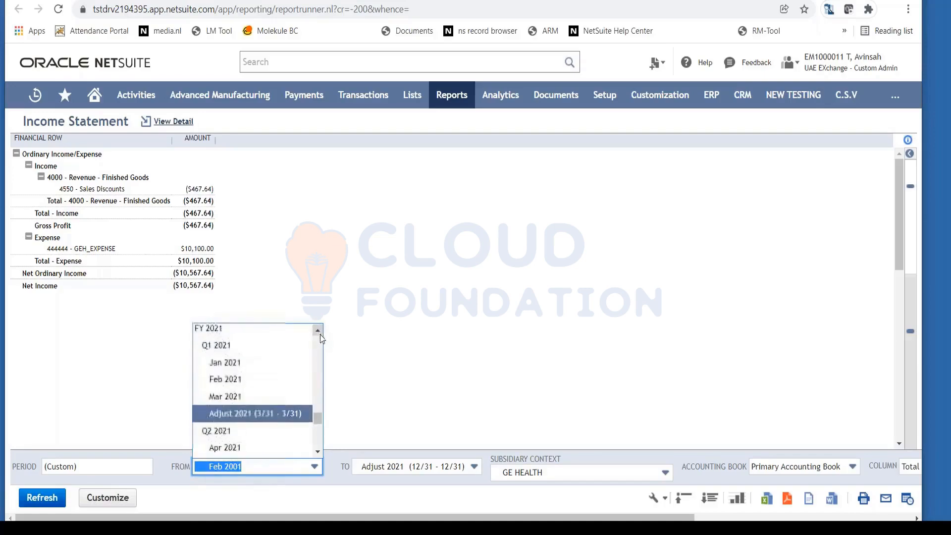
pyautogui.click(263, 376)
# Set the Income Statement's ending period to Oct 2021 and refresh the report
pyautogui.click(438, 475)
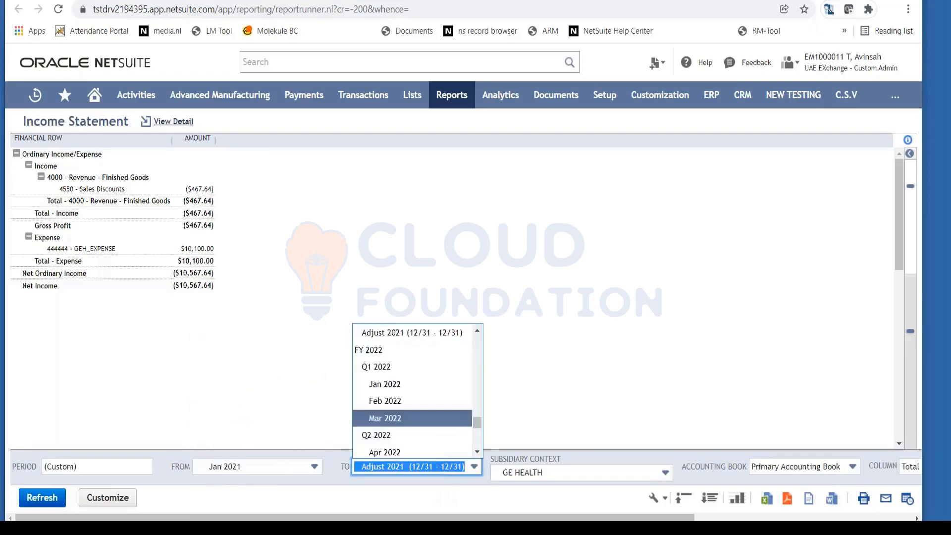
pyautogui.click(477, 331)
pyautogui.click(478, 331)
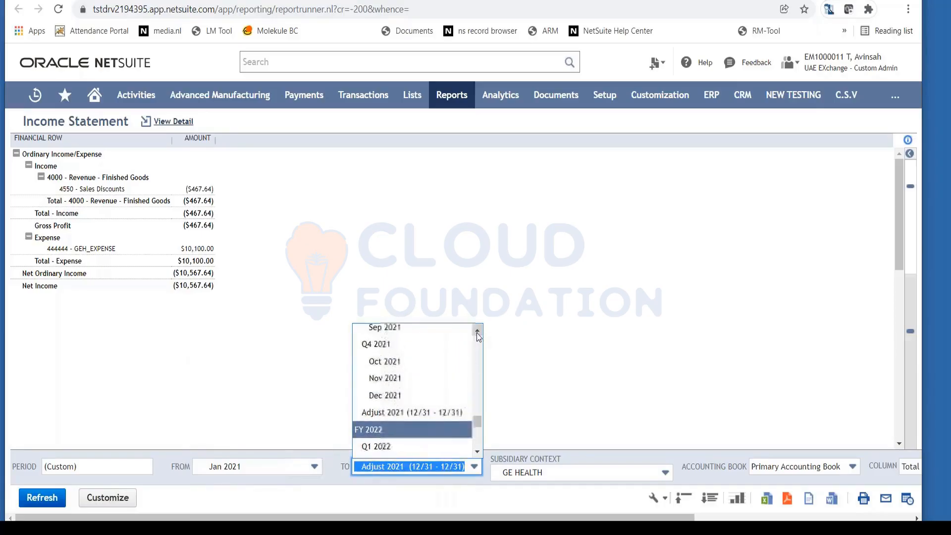
pyautogui.click(431, 369)
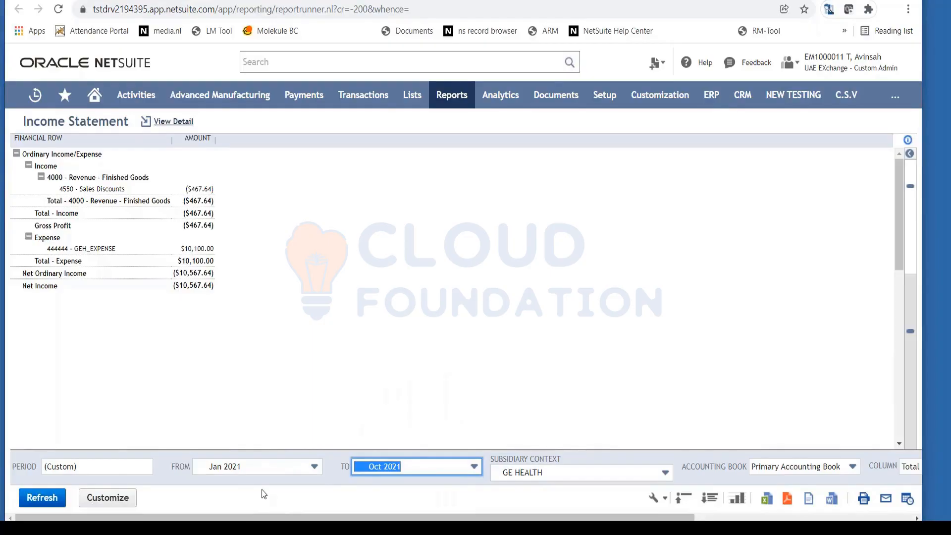
pyautogui.click(48, 495)
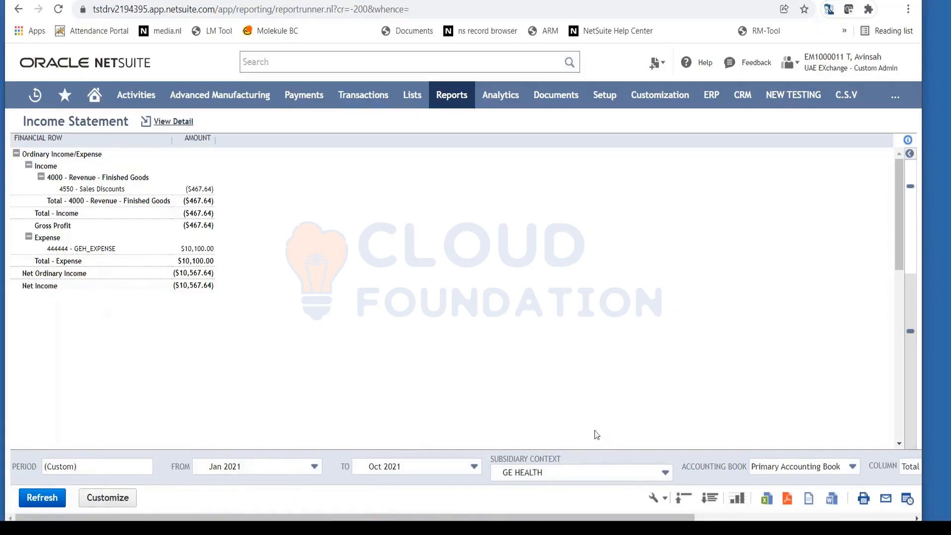
# Set the report's subsidiary context to GTS CORP (Consolidated) and refresh the Income Statement
pyautogui.click(637, 476)
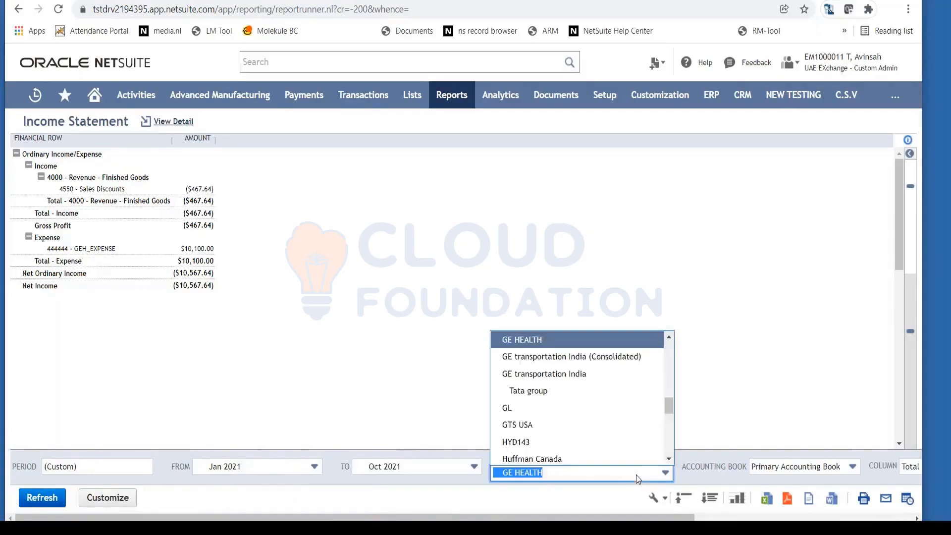
pyautogui.scroll(5, 603, 425)
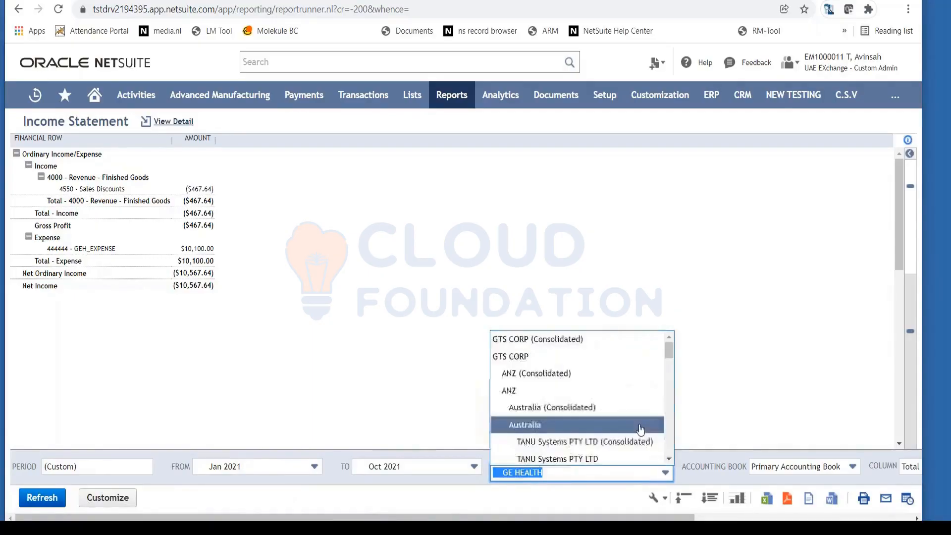
pyautogui.click(601, 339)
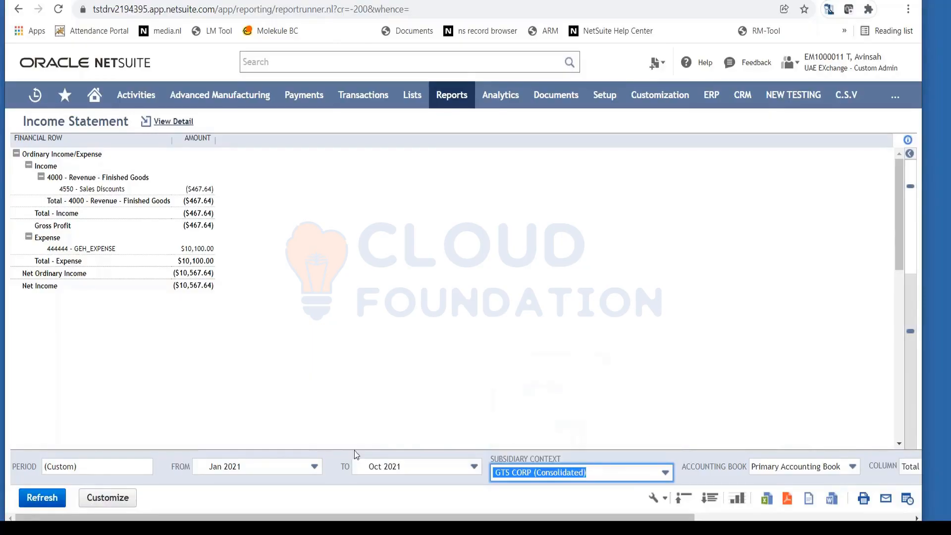
pyautogui.click(49, 501)
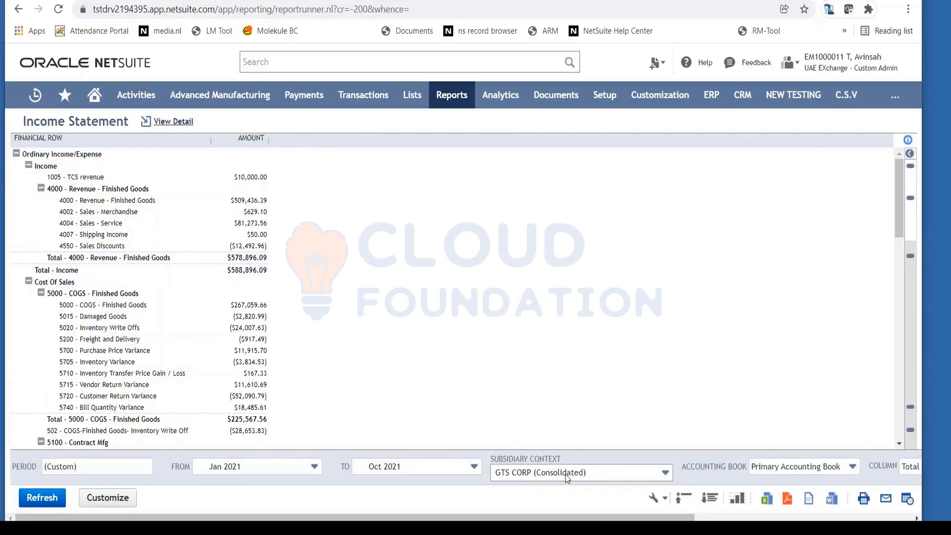
# Try ANZ as the subsidiary context and switch back to GTS CORP (Consolidated)
pyautogui.click(605, 473)
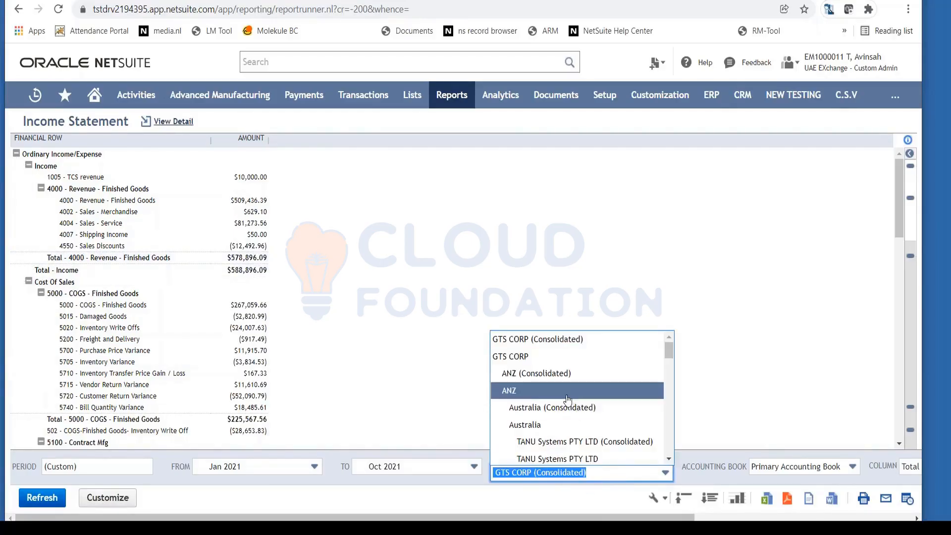
pyautogui.click(567, 391)
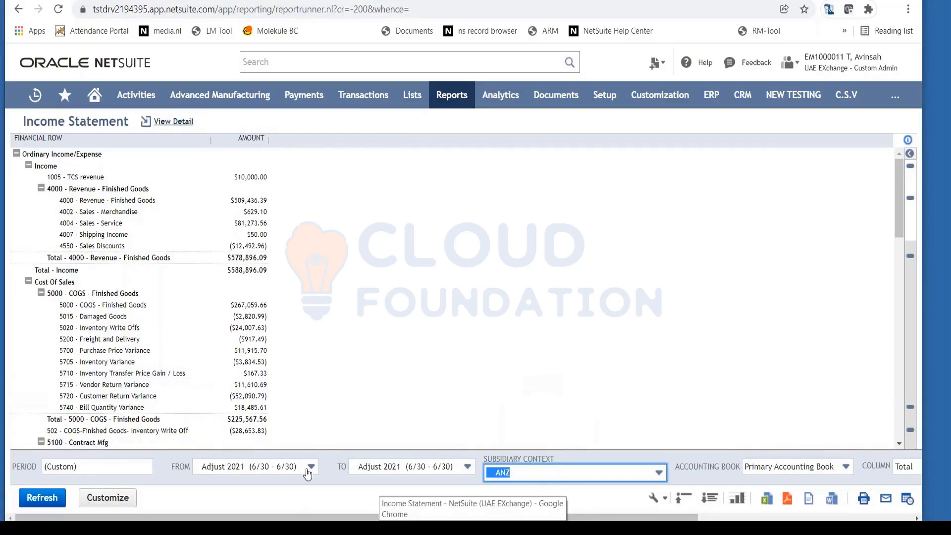
pyautogui.click(576, 470)
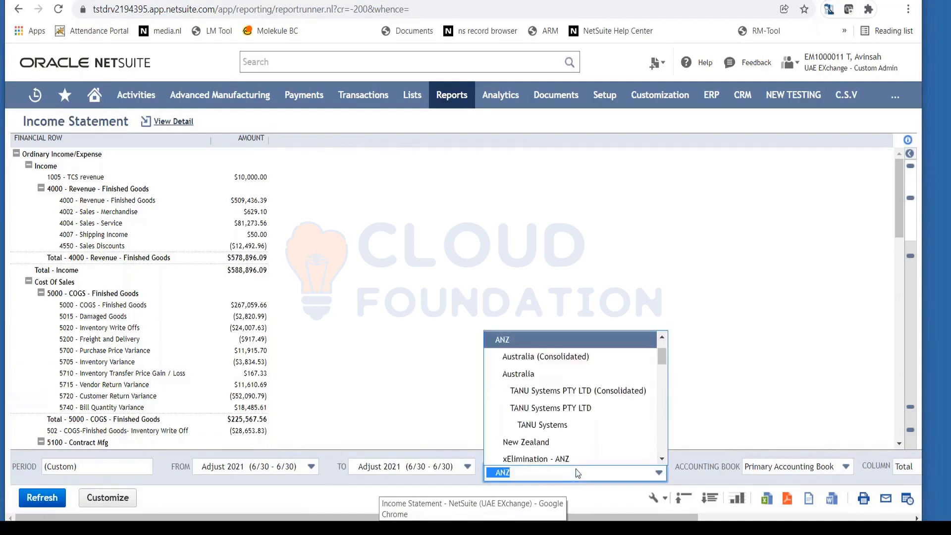
pyautogui.scroll(2, 570, 362)
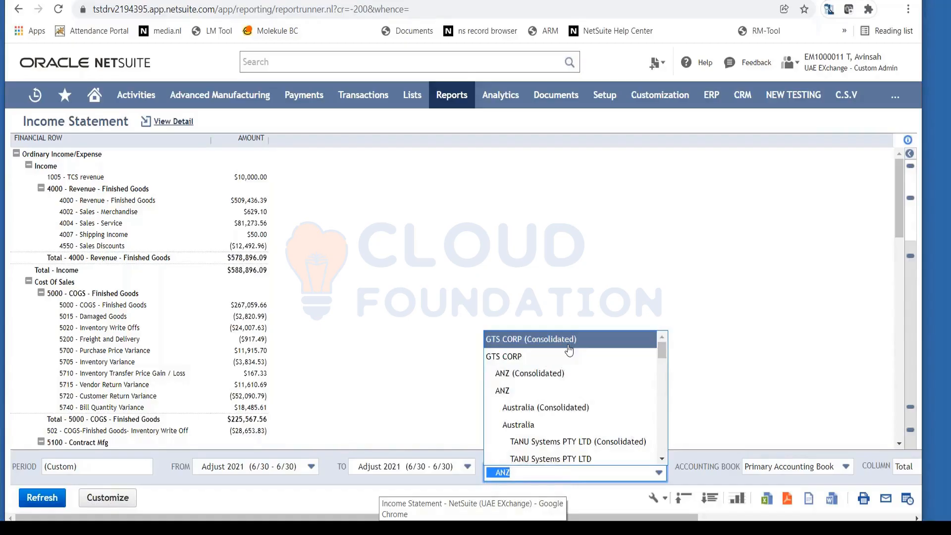
pyautogui.click(569, 350)
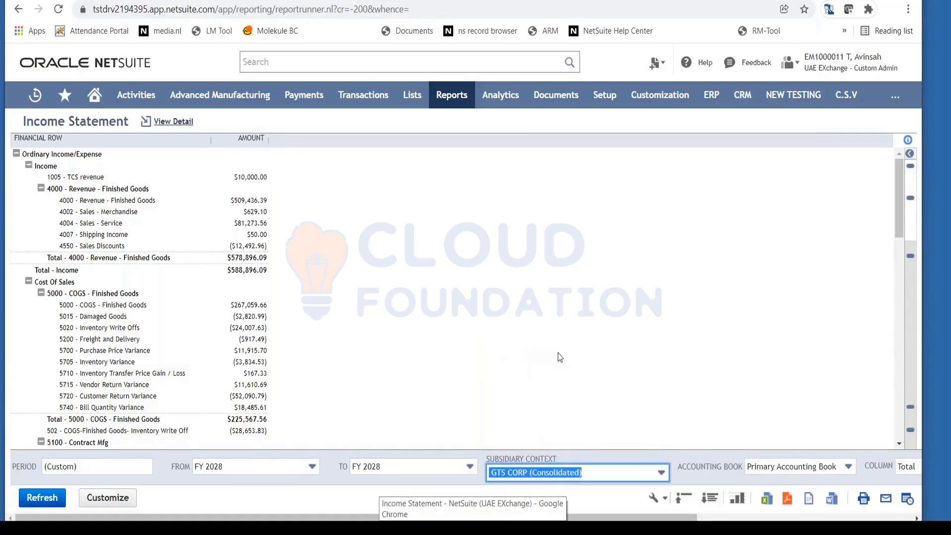
# Set the Income Statement's reporting period to First Fiscal Quarter This FY
pyautogui.click(291, 467)
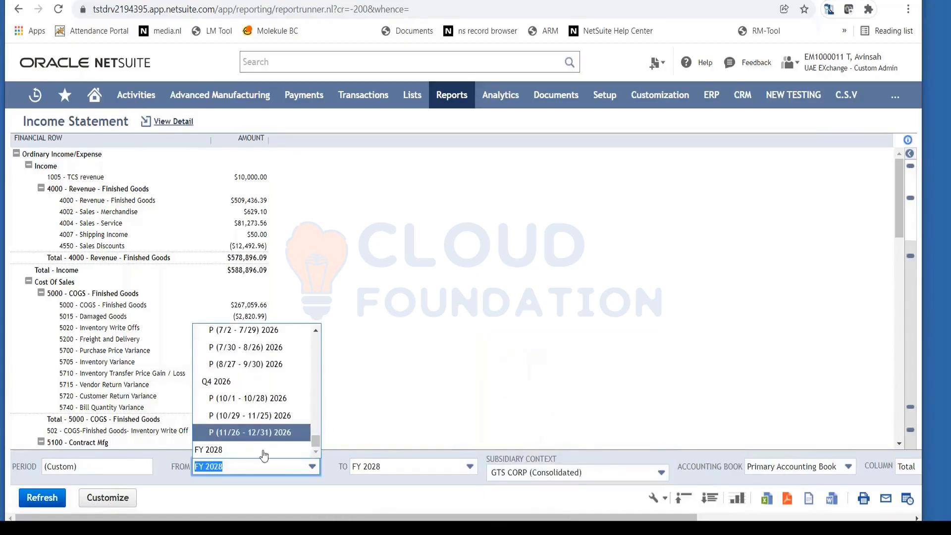
pyautogui.click(97, 468)
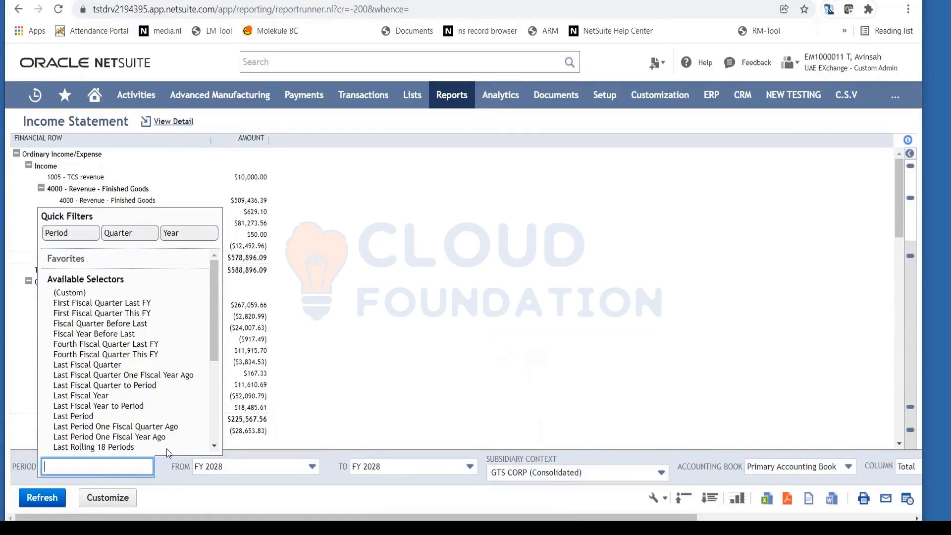
pyautogui.click(95, 313)
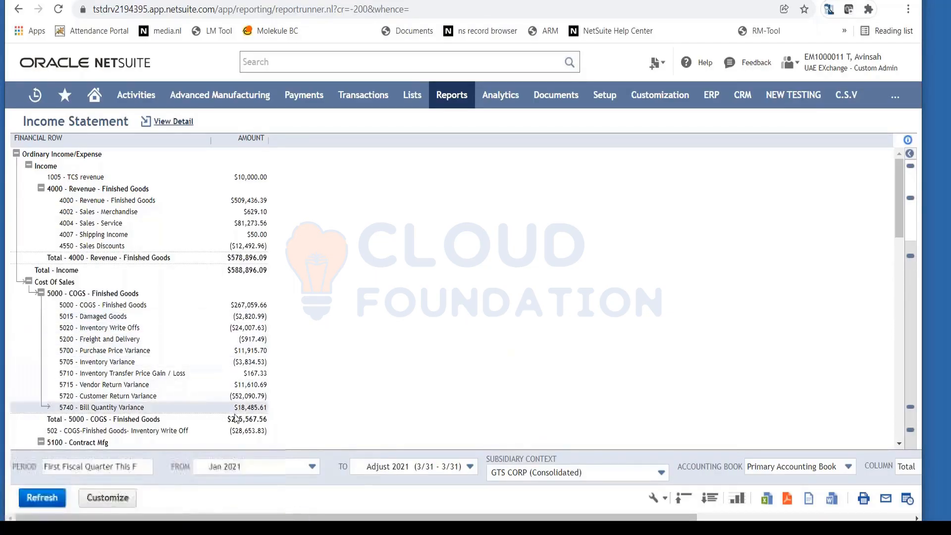
# Refresh the Income Statement for the selected fiscal quarter and review its rows
pyautogui.click(42, 497)
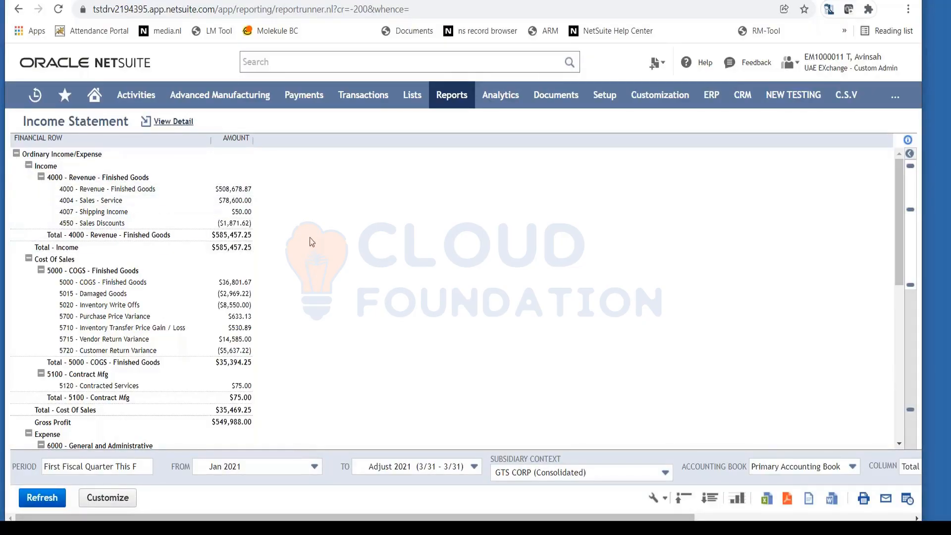
pyautogui.scroll(-7, 308, 267)
pyautogui.scroll(10, 312, 271)
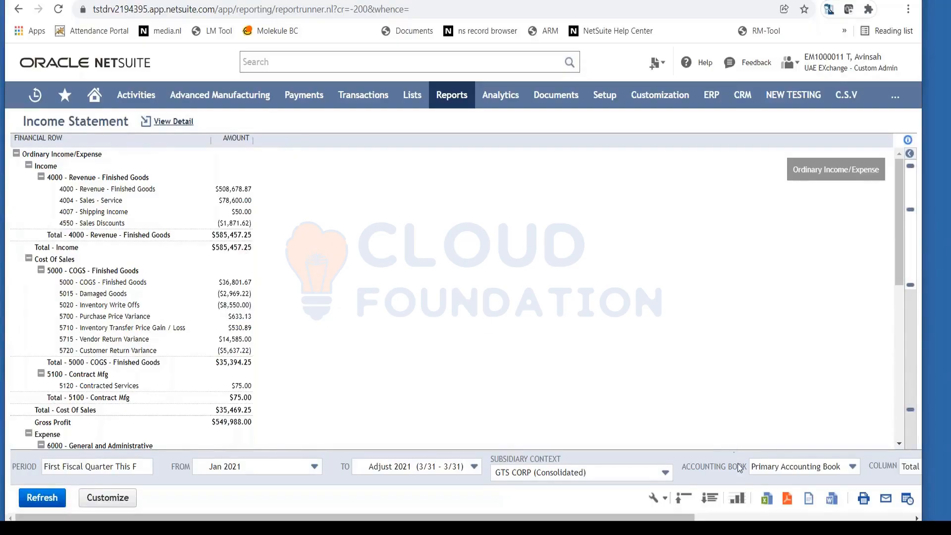
# Set the Income Statement's ending period to Nov 2021
pyautogui.moveTo(657, 517); pyautogui.dragTo(590, 516)
pyautogui.click(474, 466)
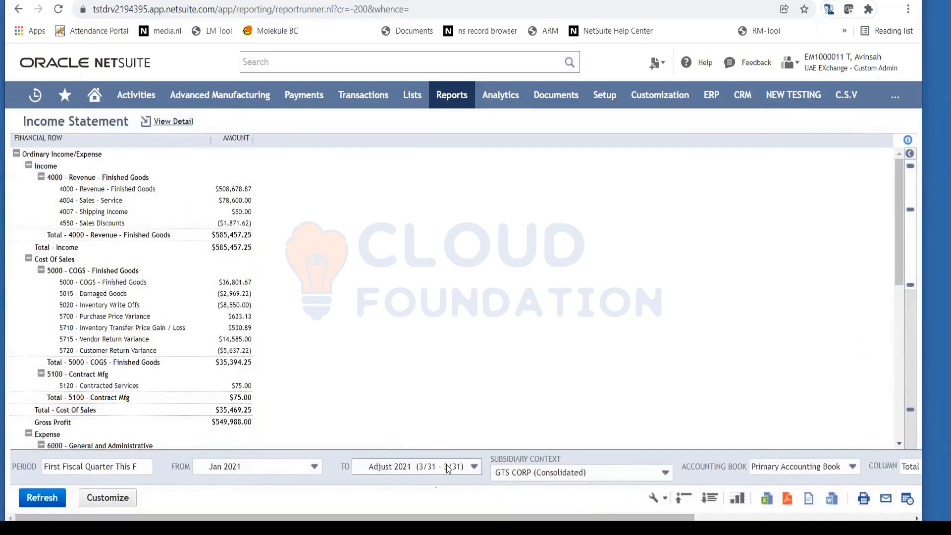
pyautogui.scroll(-5, 479, 452)
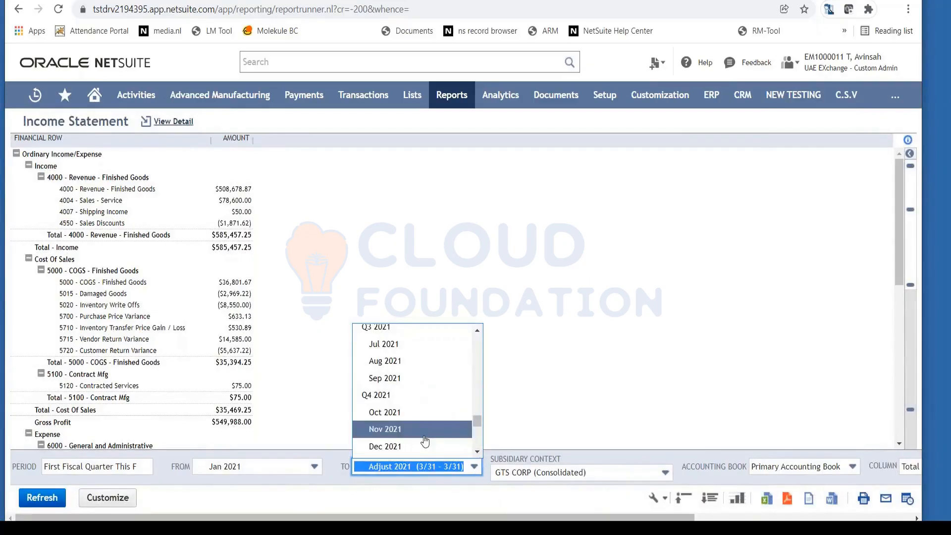
pyautogui.click(424, 430)
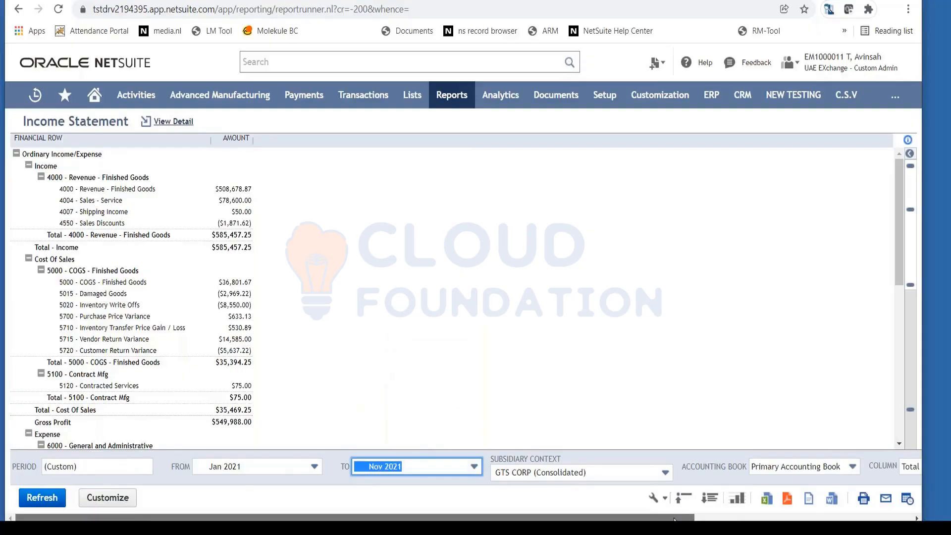
# Break the Income Statement's columns down by Classes and refresh the report
pyautogui.moveTo(314, 516); pyautogui.dragTo(809, 517)
pyautogui.click(806, 465)
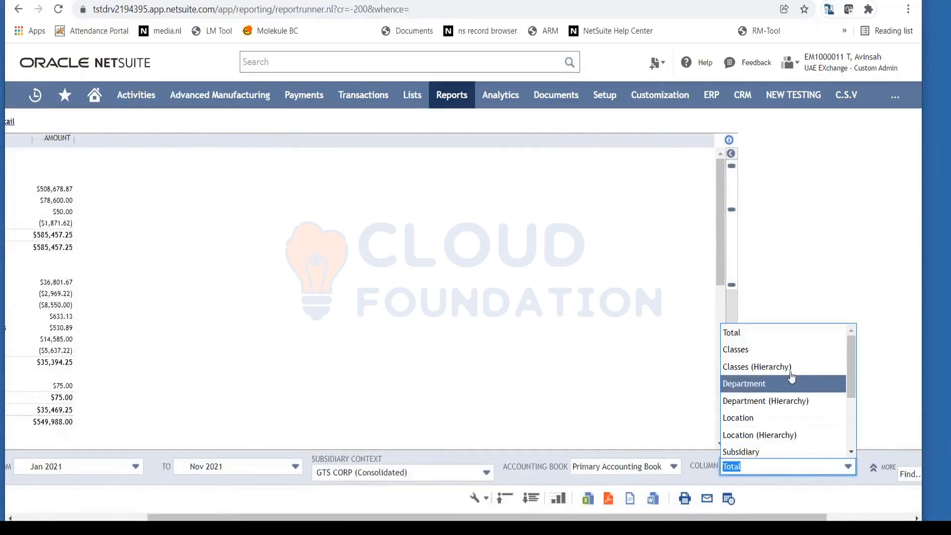
pyautogui.click(778, 350)
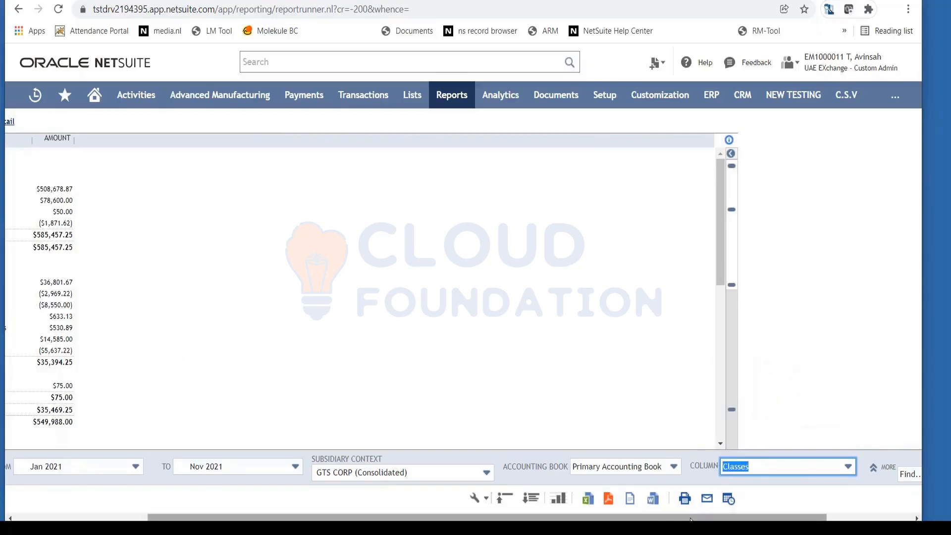
pyautogui.moveTo(644, 517); pyautogui.dragTo(505, 518)
pyautogui.click(42, 497)
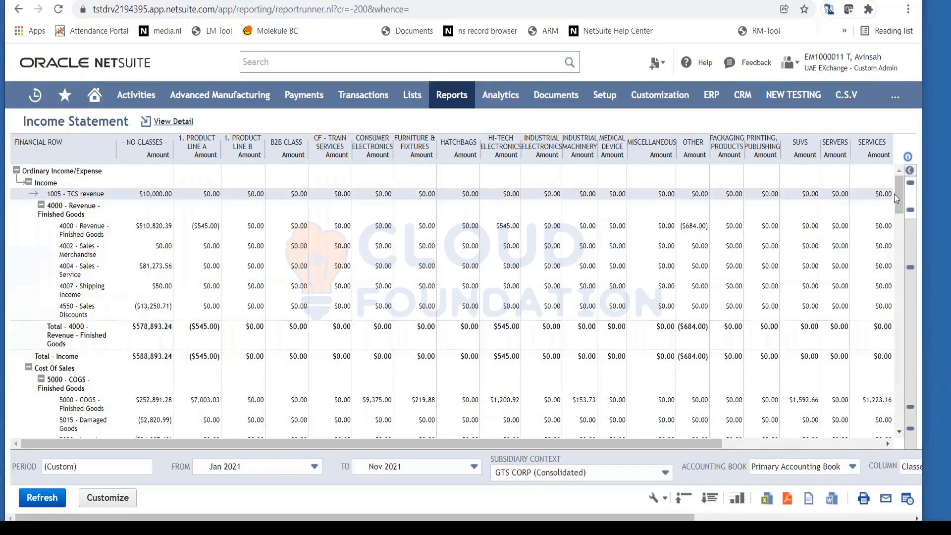
# Examine the amounts per class down the Income Statement and widen the Financial Row column to make the account names readable
pyautogui.moveTo(899, 198); pyautogui.dragTo(905, 400)
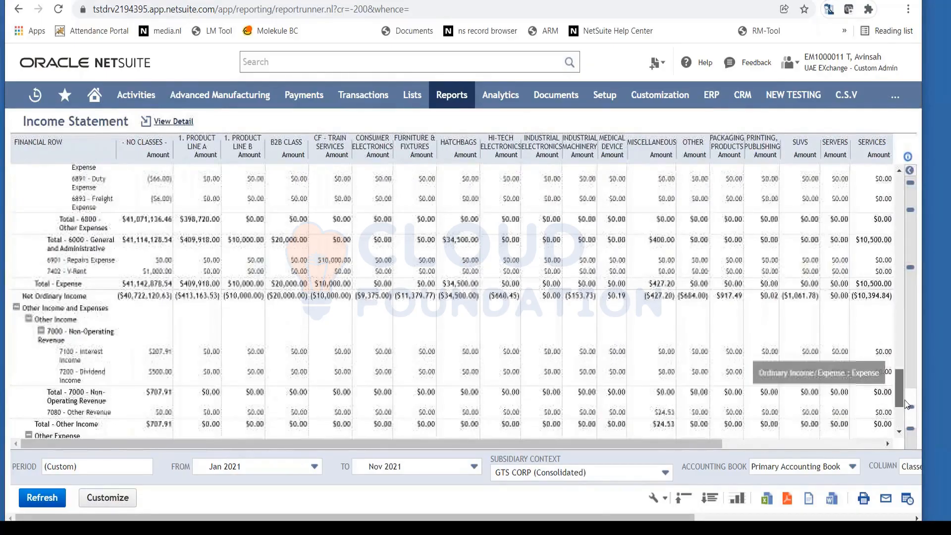
pyautogui.moveTo(904, 400); pyautogui.dragTo(381, 450)
pyautogui.doubleClick(355, 158)
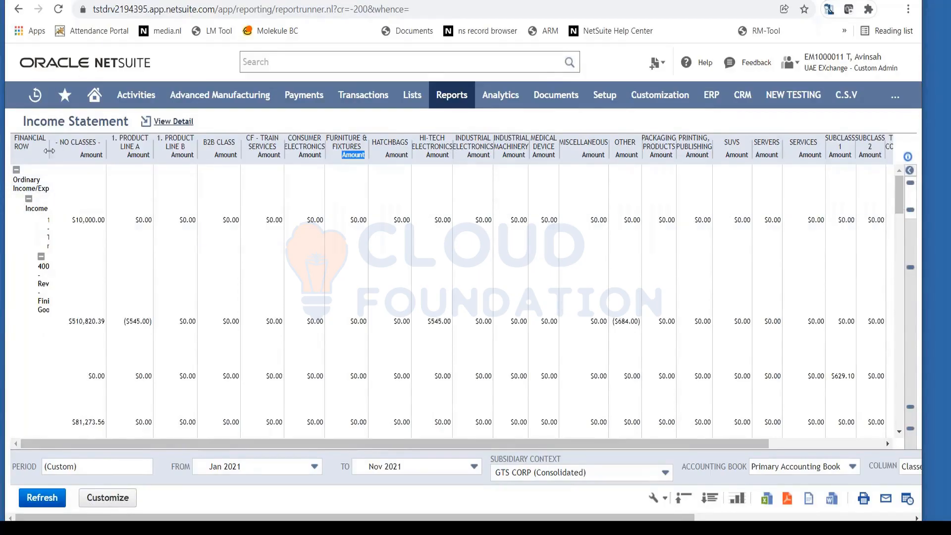
pyautogui.moveTo(49, 150); pyautogui.dragTo(121, 151)
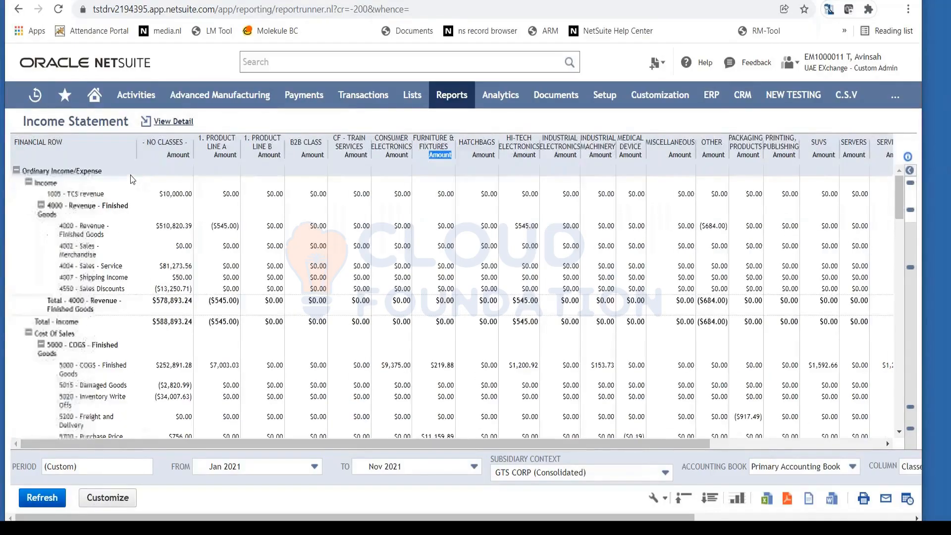
pyautogui.moveTo(896, 204); pyautogui.dragTo(899, 156)
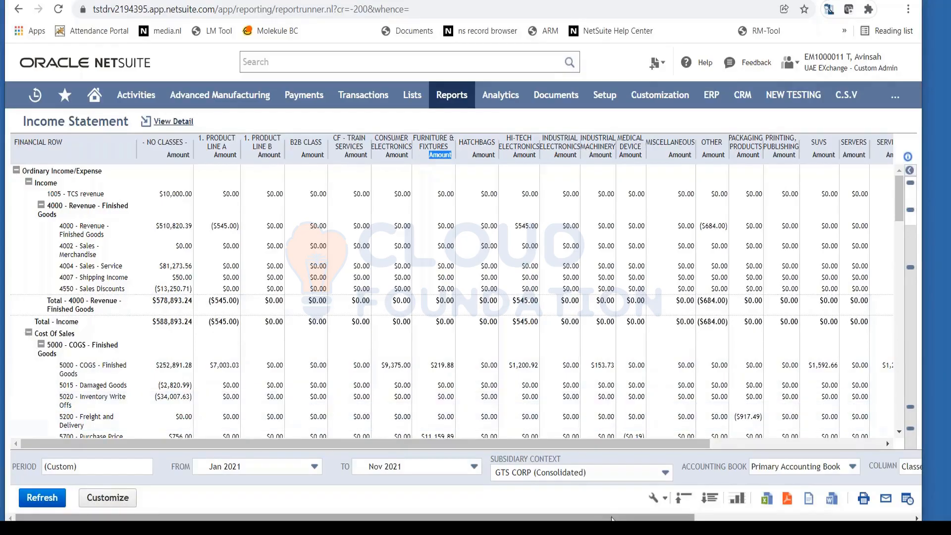
# Change the Income Statement's column breakdown to Department and refresh the report
pyautogui.moveTo(613, 518); pyautogui.dragTo(694, 518)
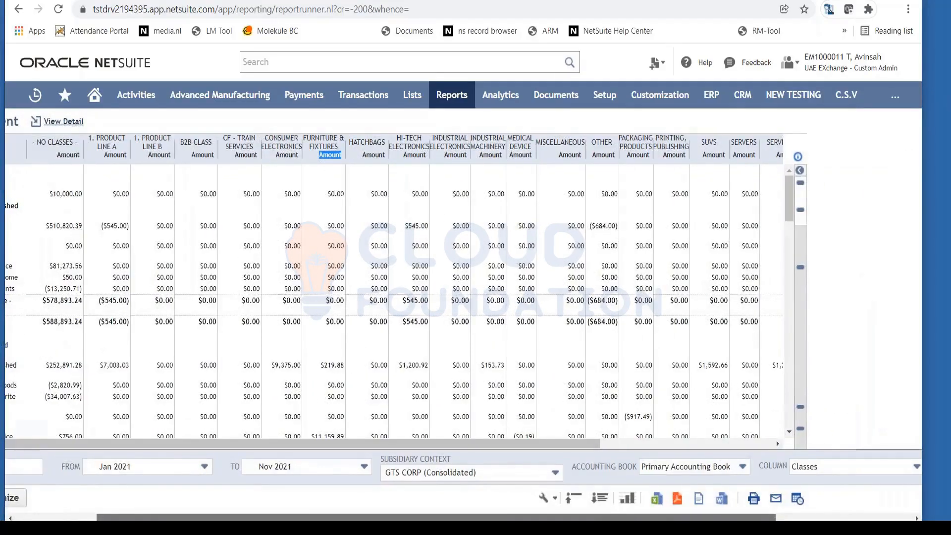
pyautogui.moveTo(695, 517); pyautogui.dragTo(721, 518)
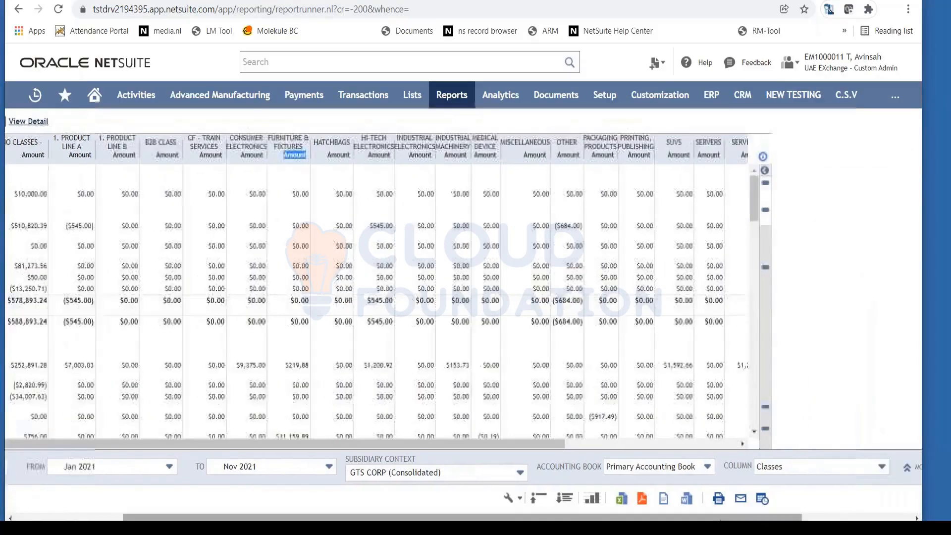
pyautogui.click(825, 464)
pyautogui.click(802, 372)
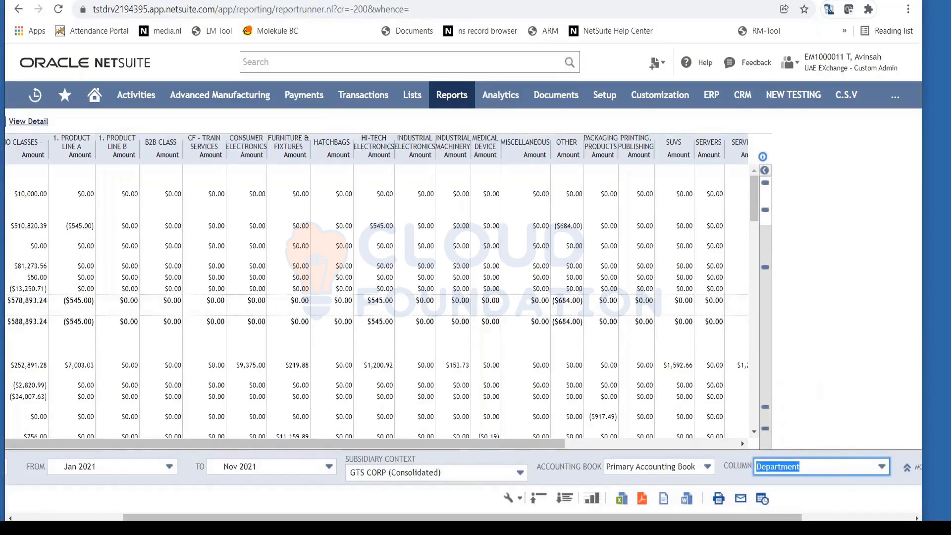
pyautogui.moveTo(773, 517); pyautogui.dragTo(661, 516)
pyautogui.click(42, 497)
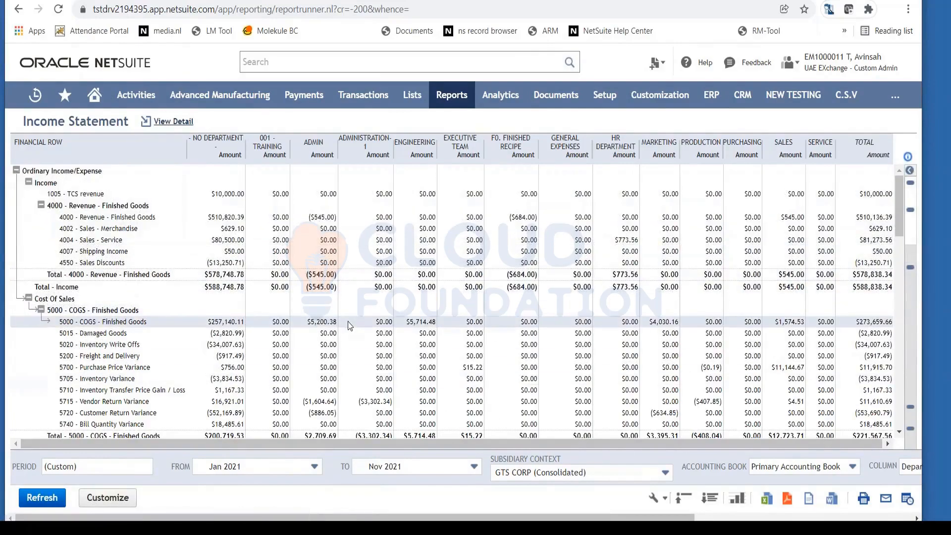
# Examine the Income Statement by department, following the Admin column from income down to net income
pyautogui.doubleClick(318, 142)
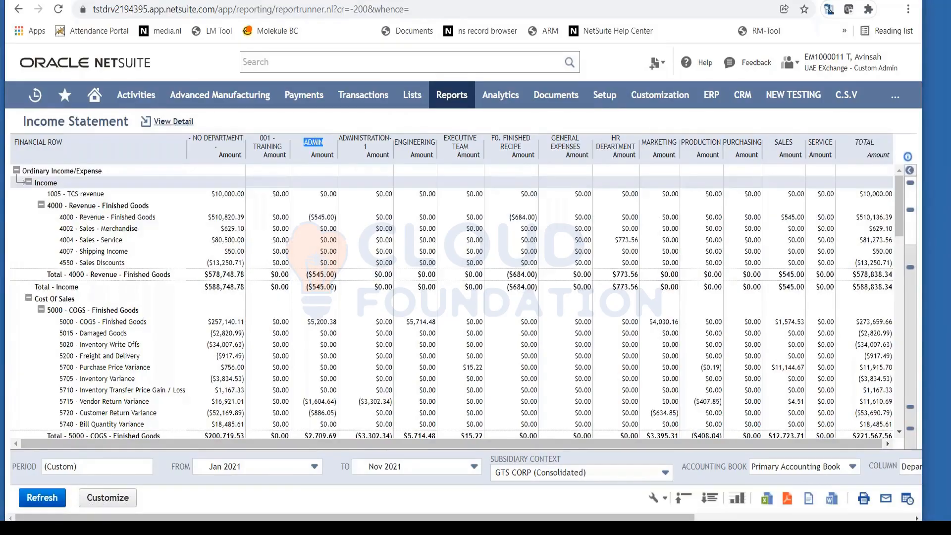
pyautogui.scroll(-2, 350, 267)
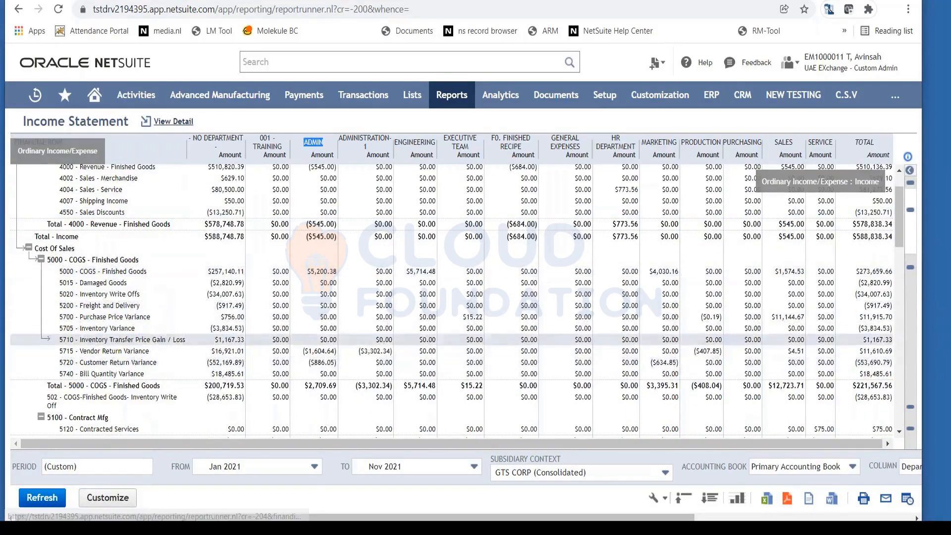
pyautogui.scroll(-2, 406, 370)
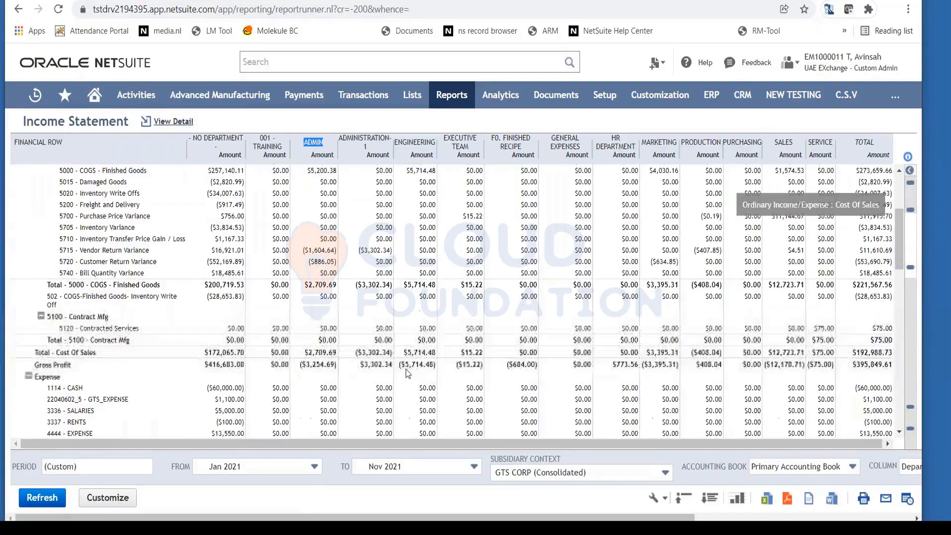
pyautogui.scroll(-6, 406, 370)
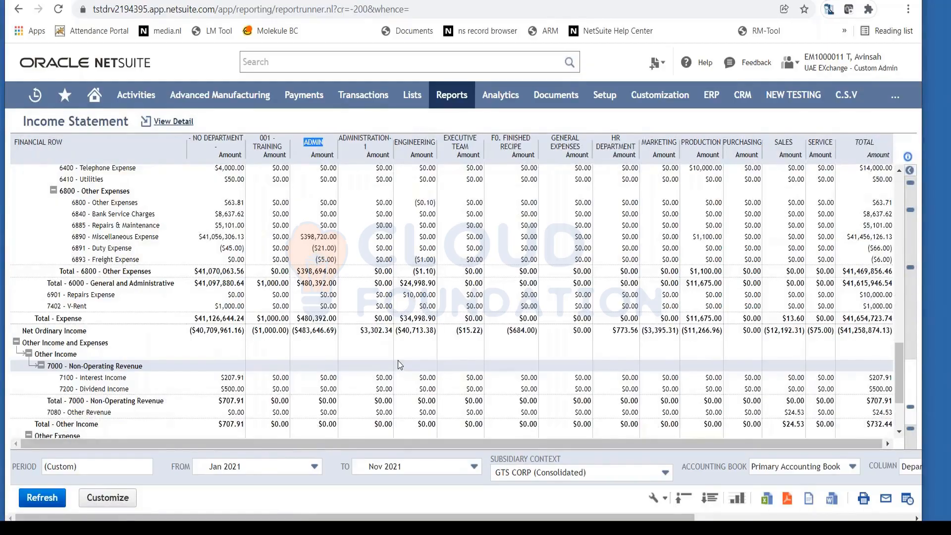
pyautogui.scroll(-1, 399, 362)
pyautogui.scroll(-1, 397, 360)
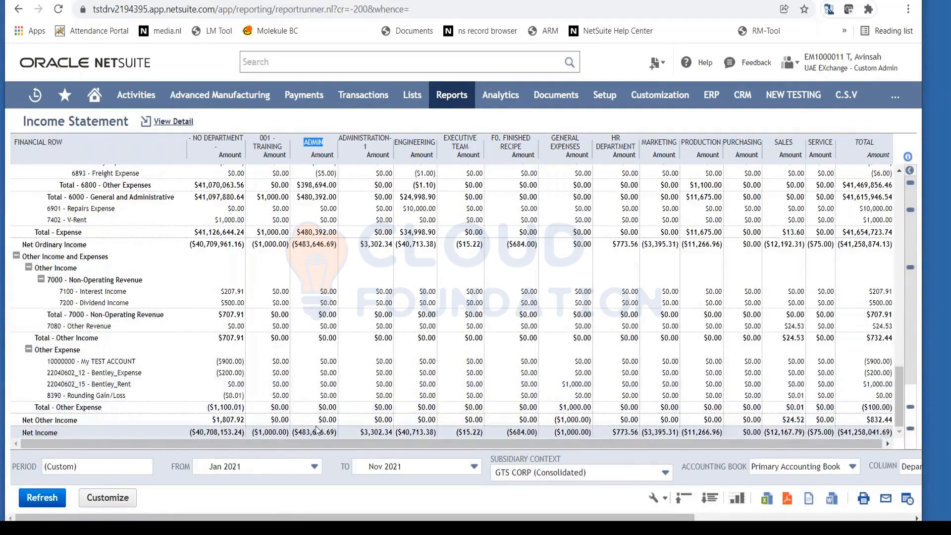
pyautogui.scroll(2, 330, 411)
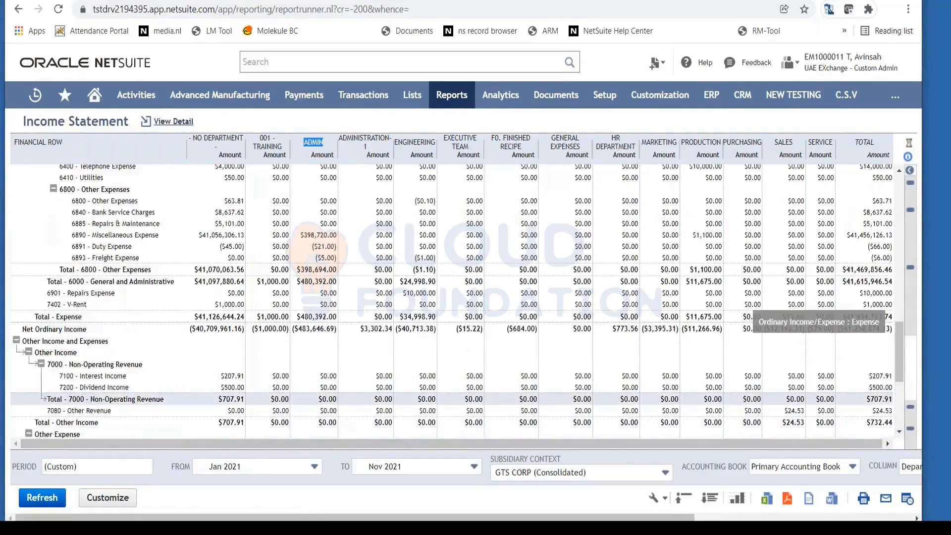
pyautogui.scroll(10, 327, 354)
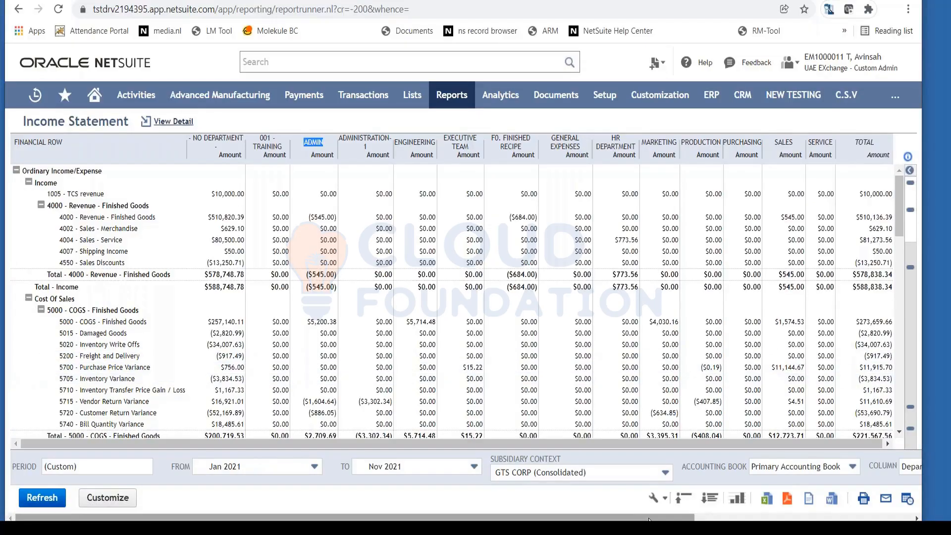
# Change the Income Statement's column breakdown to Accounting Period and refresh the report
pyautogui.moveTo(652, 519); pyautogui.dragTo(690, 518)
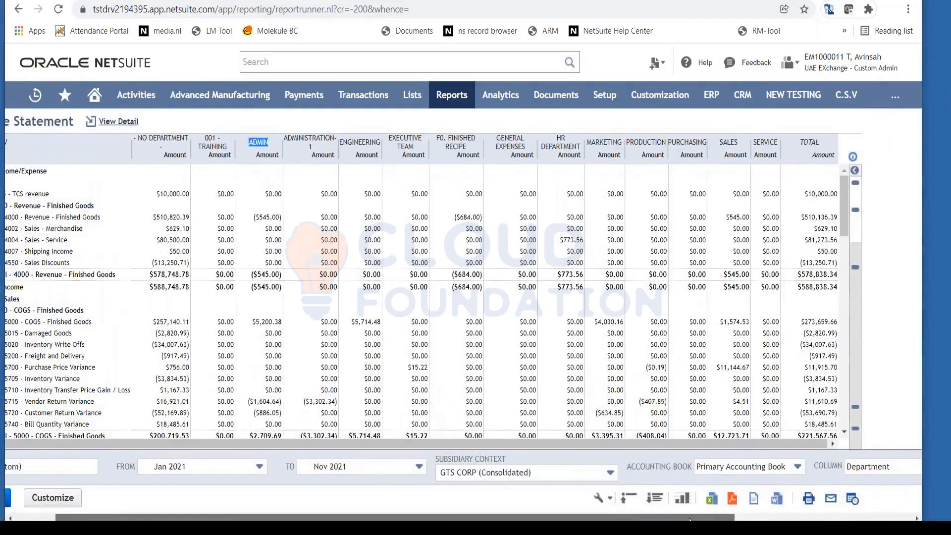
pyautogui.moveTo(691, 518); pyautogui.dragTo(799, 519)
pyautogui.click(793, 468)
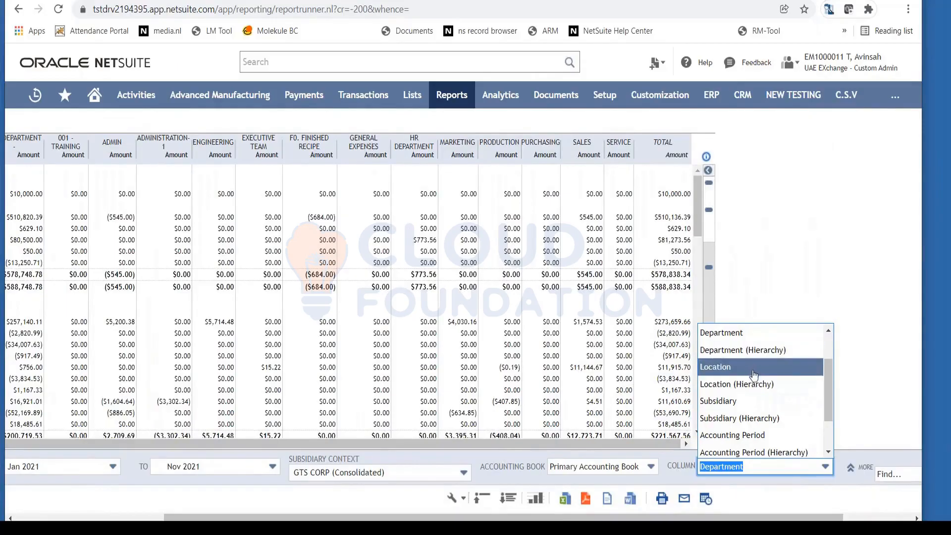
pyautogui.moveTo(830, 391); pyautogui.dragTo(830, 404)
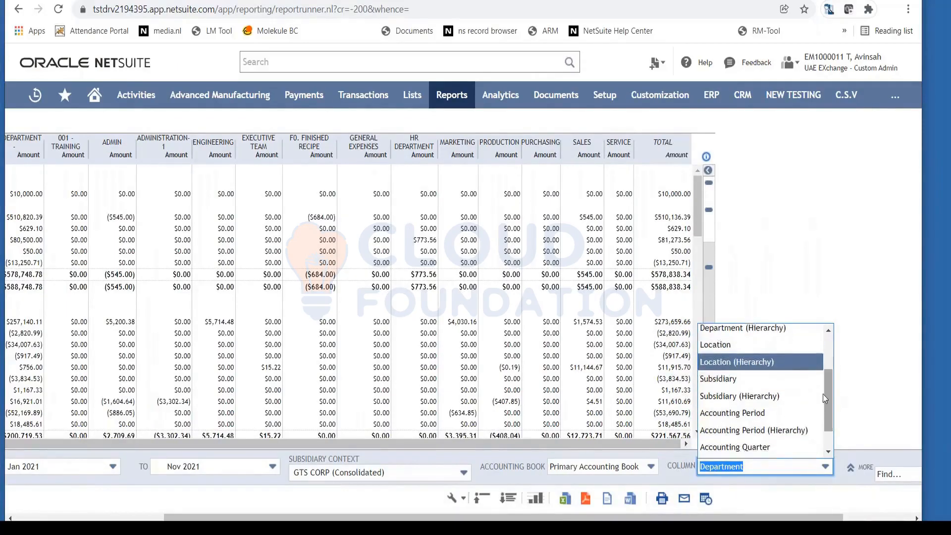
pyautogui.click(767, 417)
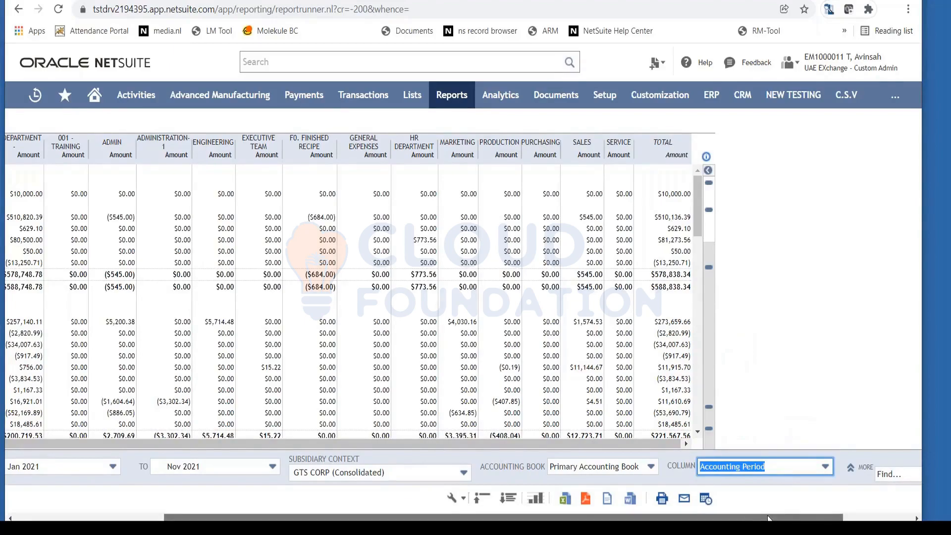
pyautogui.moveTo(768, 519); pyautogui.dragTo(411, 520)
pyautogui.click(42, 498)
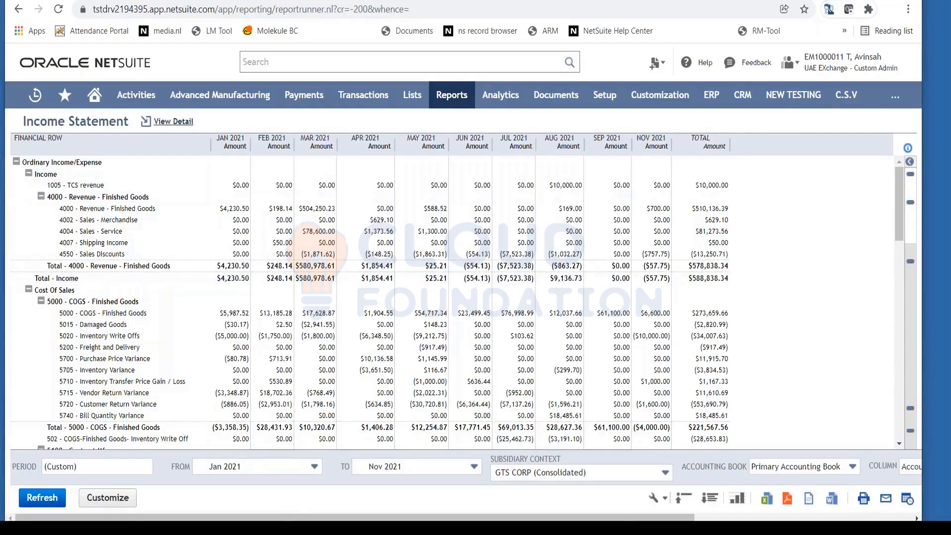
# Drill into the Jan 2021 amount of account 4000 - Revenue - Finished Goods and open the first customer credit memo in the detail
pyautogui.moveTo(631, 519); pyautogui.dragTo(733, 519)
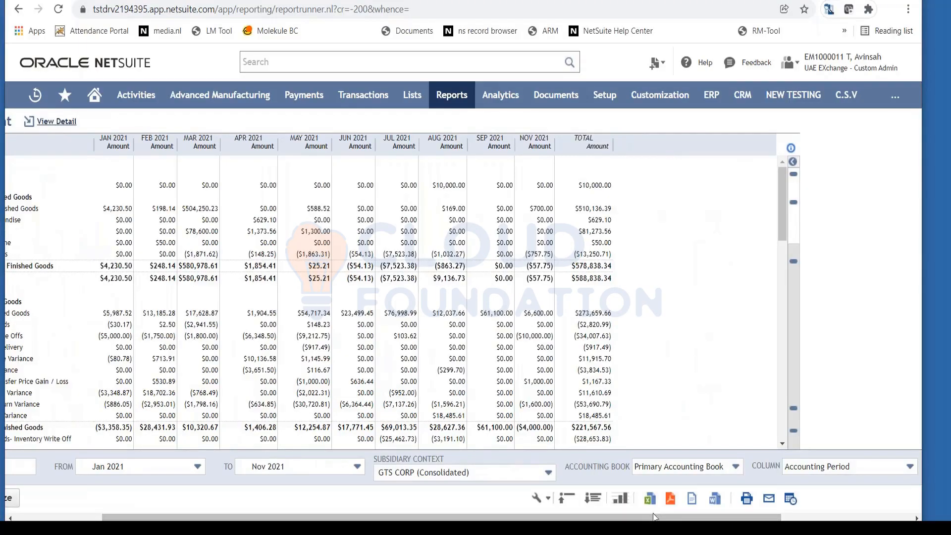
pyautogui.moveTo(658, 519); pyautogui.dragTo(570, 518)
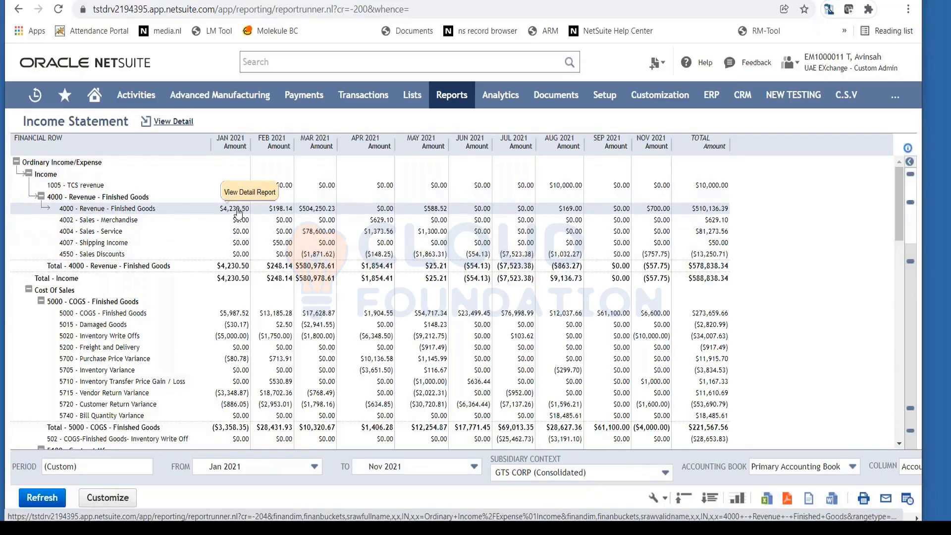
pyautogui.click(238, 212)
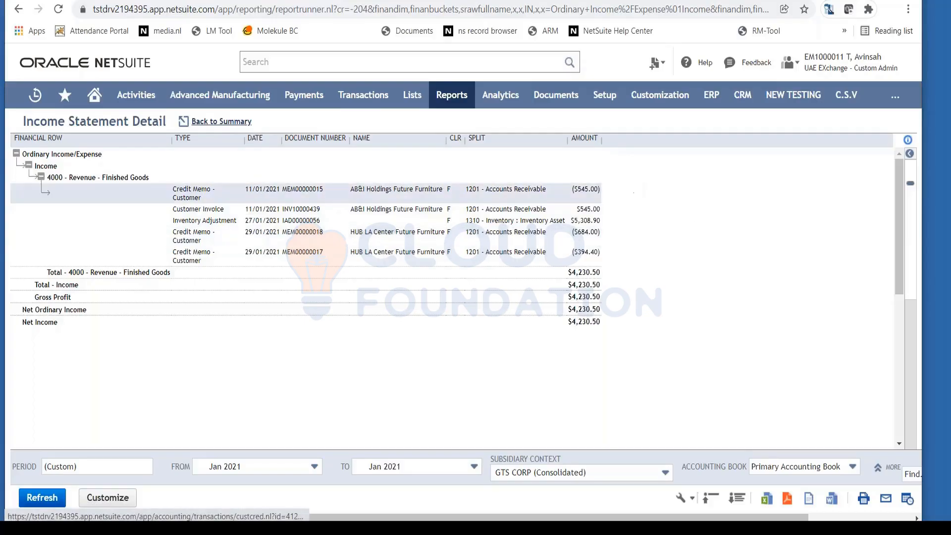
pyautogui.click(298, 190)
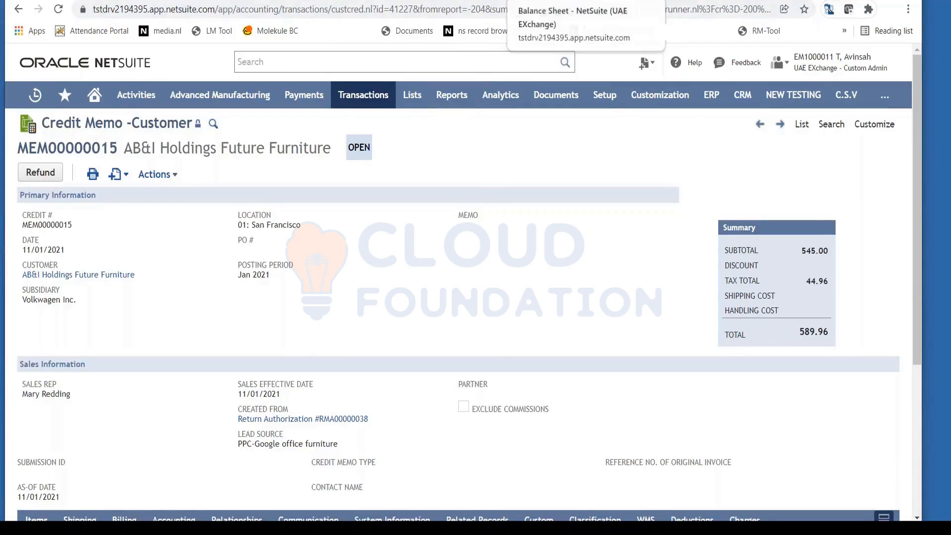
# Switch to the Balance Sheet report, set its as-of period to Jun 2021 and its subsidiary context to GTS CORP (Consolidated)
pyautogui.click(549, 1)
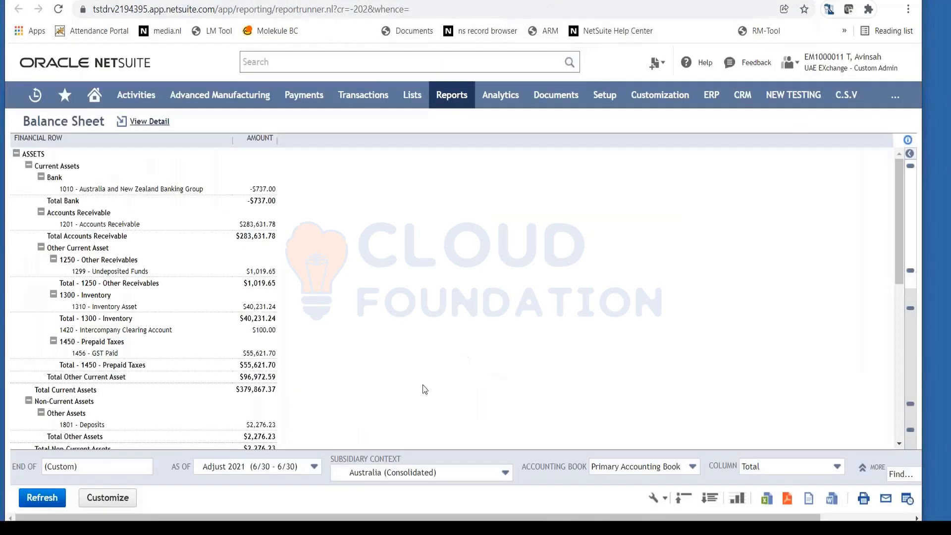
pyautogui.click(314, 466)
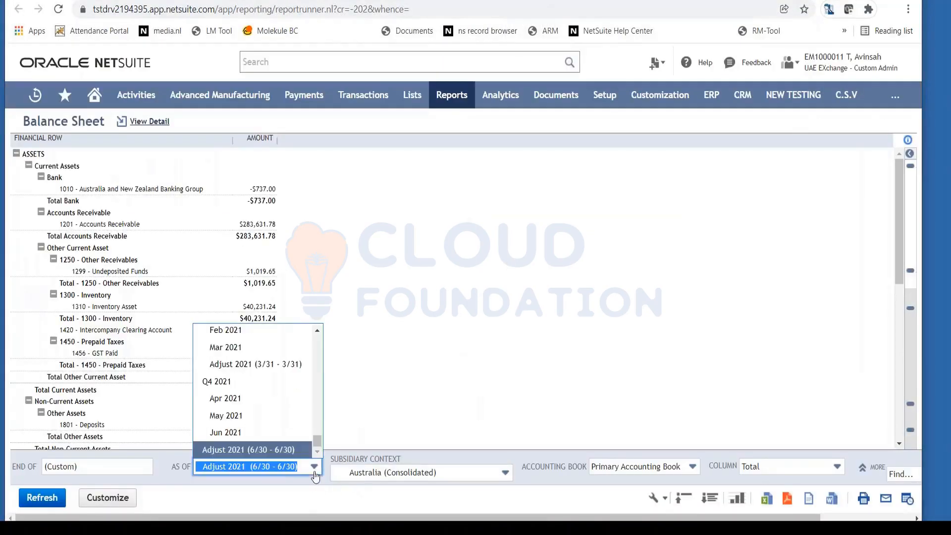
pyautogui.click(293, 432)
pyautogui.click(410, 472)
pyautogui.scroll(3, 416, 397)
pyautogui.click(391, 339)
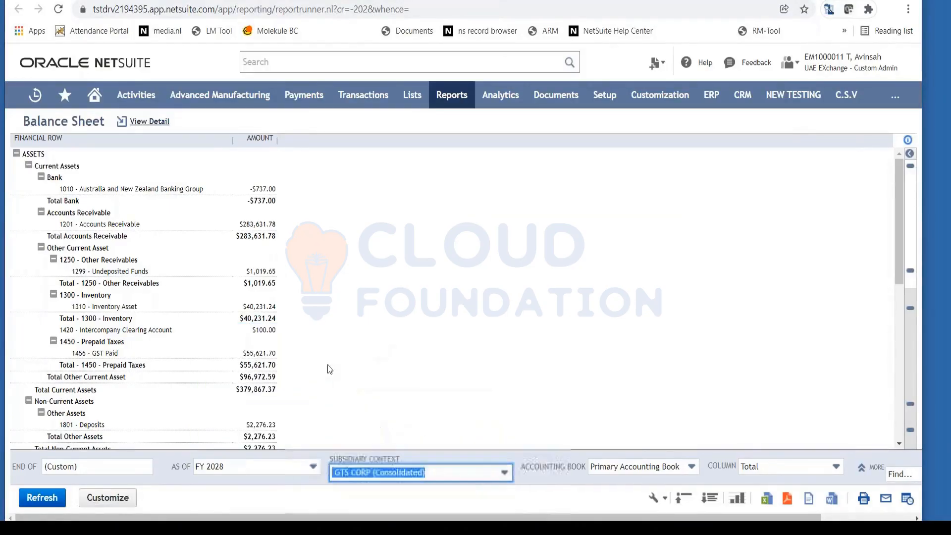
# Refresh the Balance Sheet, collapse it to its top-level rows and expand it level by level to the accounts under Bank
pyautogui.click(23, 493)
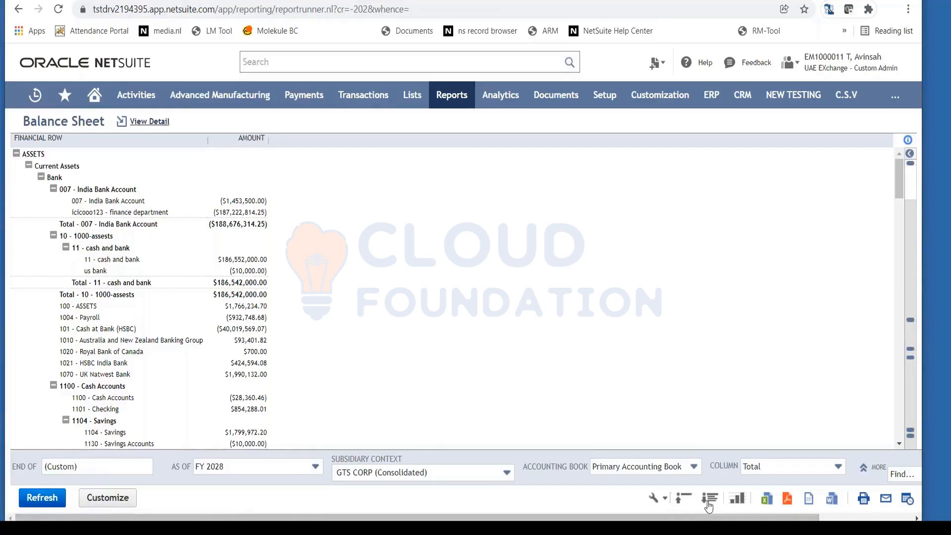
pyautogui.click(681, 498)
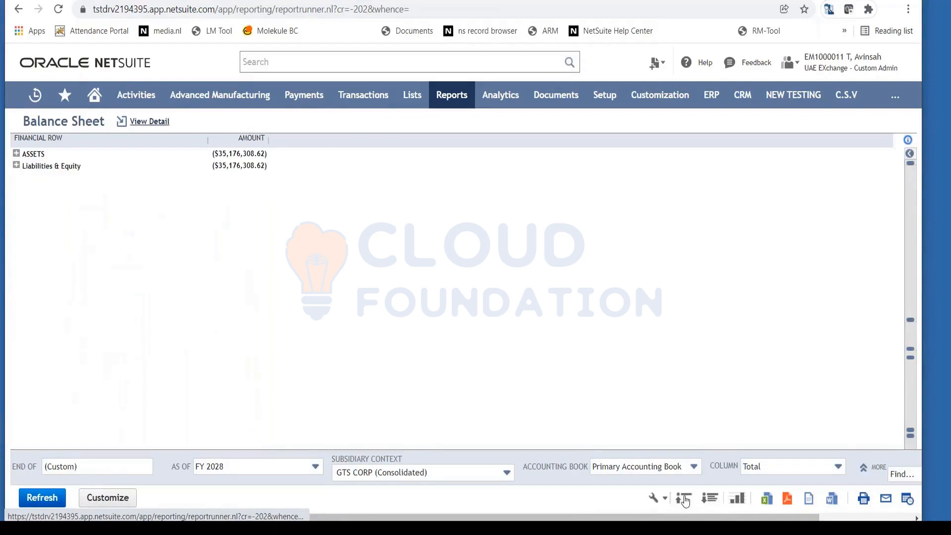
pyautogui.click(710, 501)
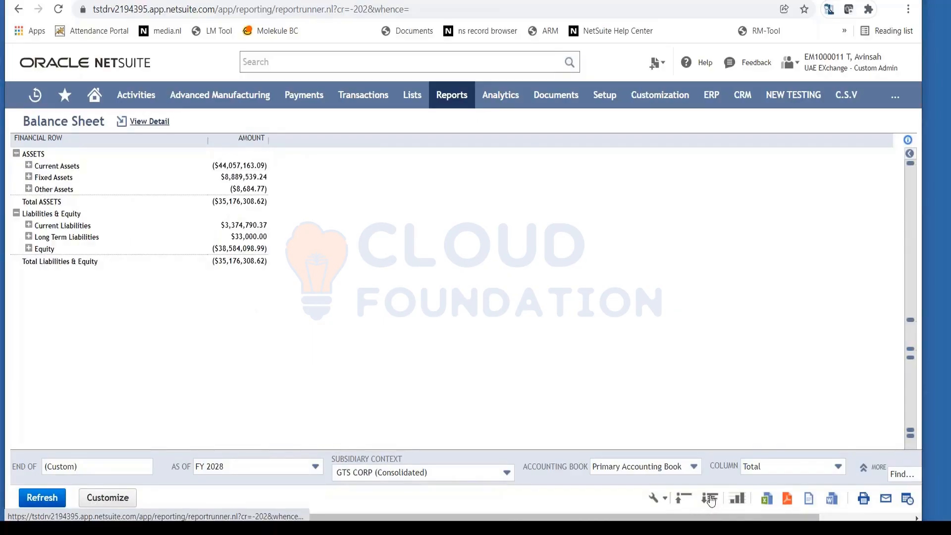
pyautogui.click(711, 499)
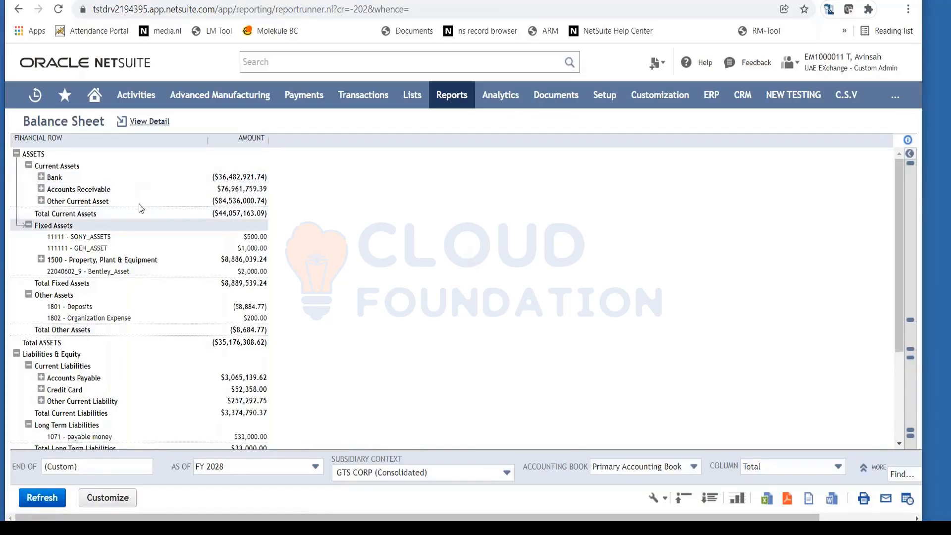
pyautogui.click(710, 499)
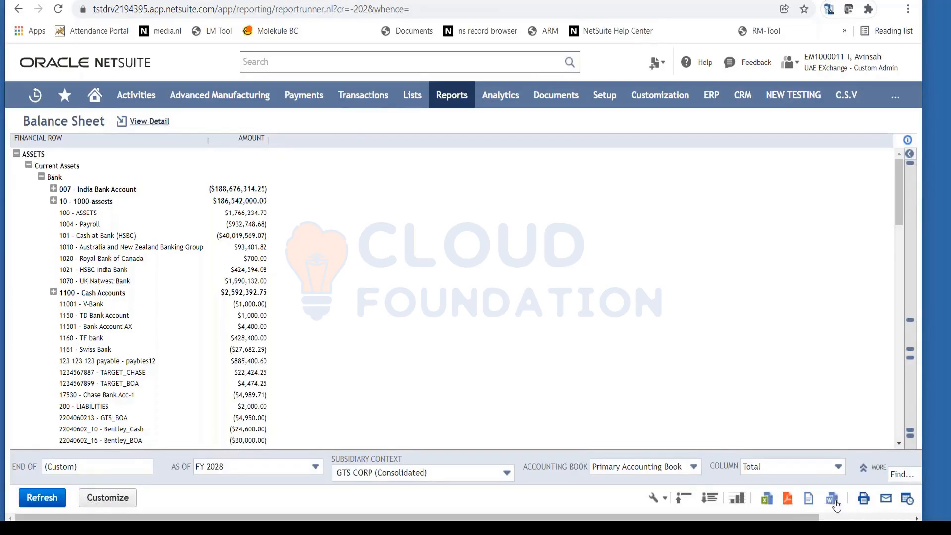
# Review the recipient, message and attachment options for emailing the Balance Sheet, and cancel without sending
pyautogui.click(886, 500)
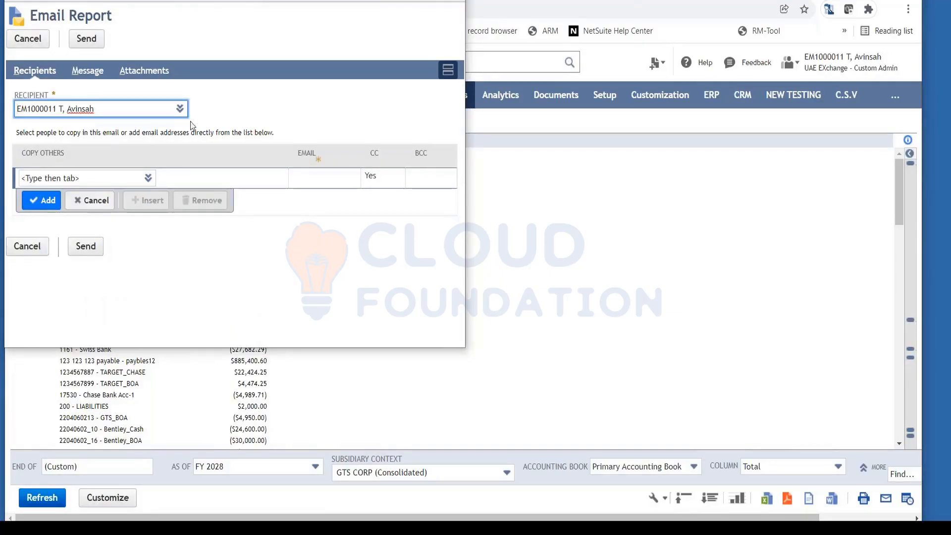
pyautogui.click(93, 73)
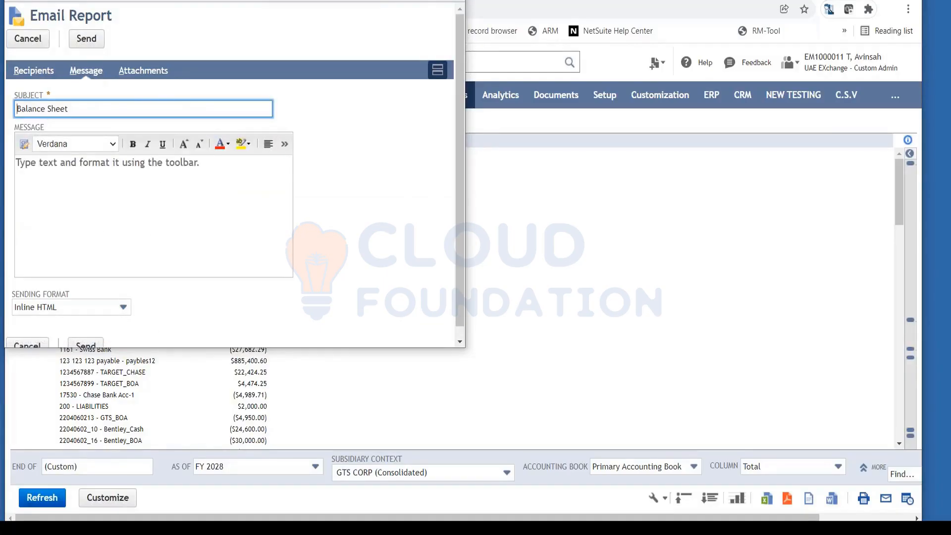
pyautogui.click(141, 74)
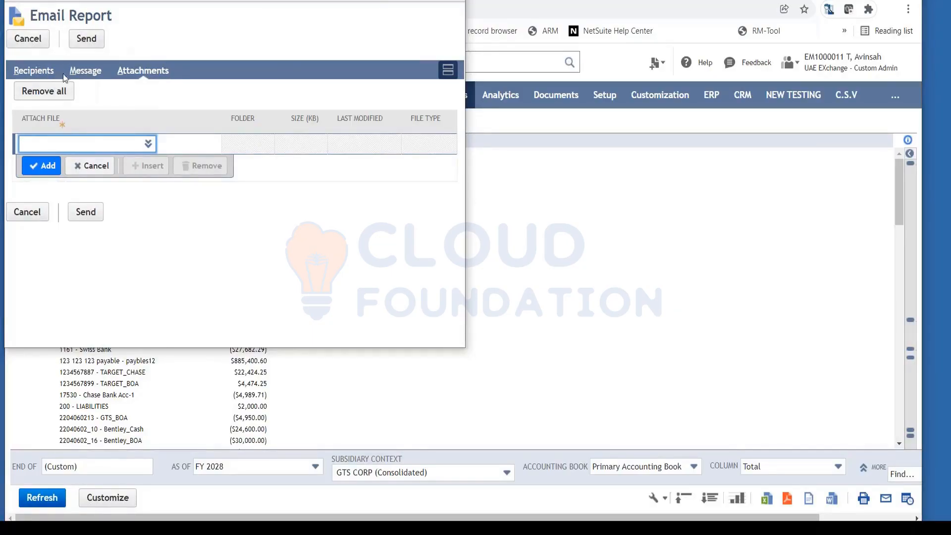
pyautogui.click(28, 38)
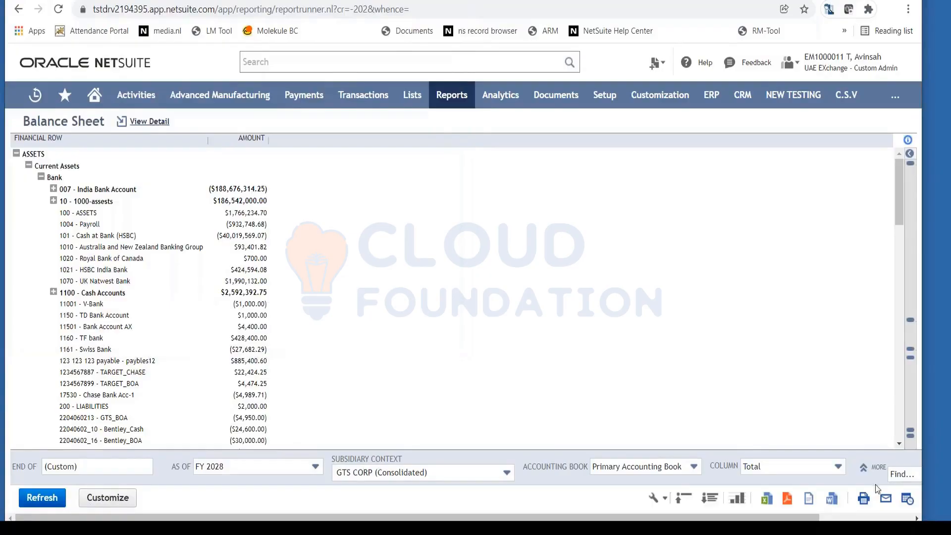
# Start scheduling the Balance Sheet, set it to run more than once and try the recurrence options, selecting a weekly event
pyautogui.click(907, 501)
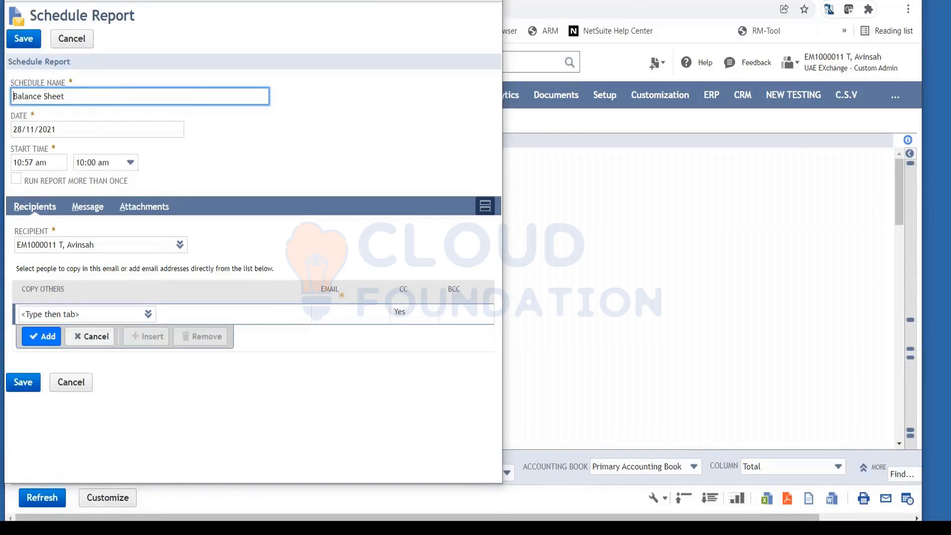
pyautogui.click(16, 181)
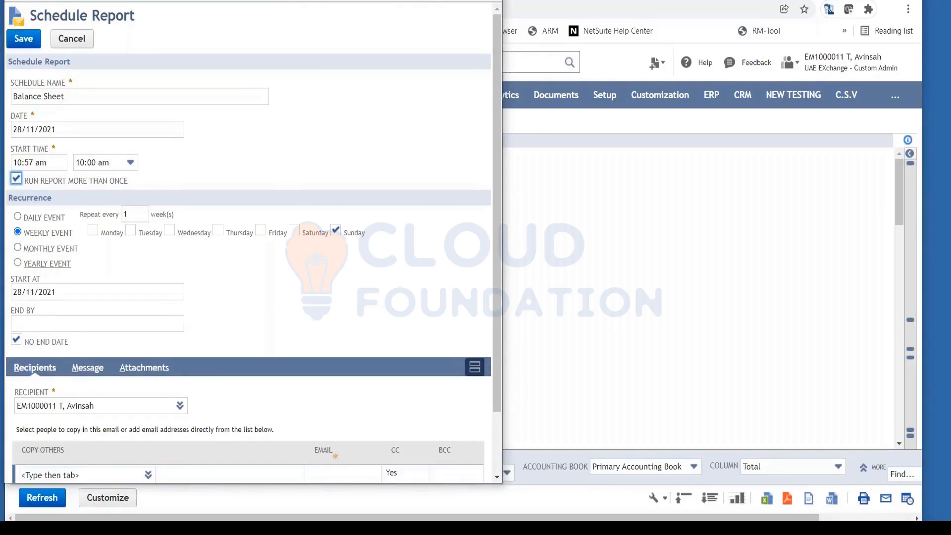
pyautogui.click(17, 218)
pyautogui.click(17, 232)
pyautogui.click(17, 246)
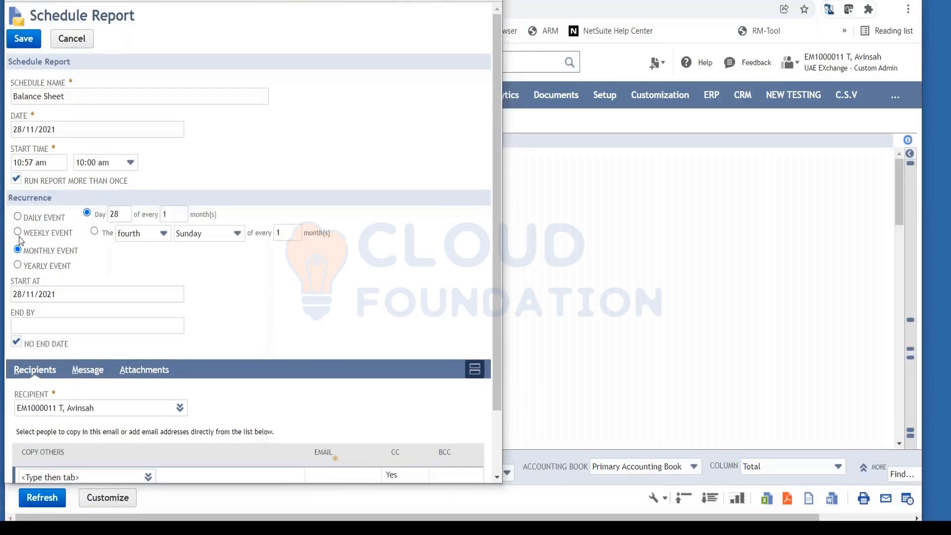
pyautogui.click(18, 233)
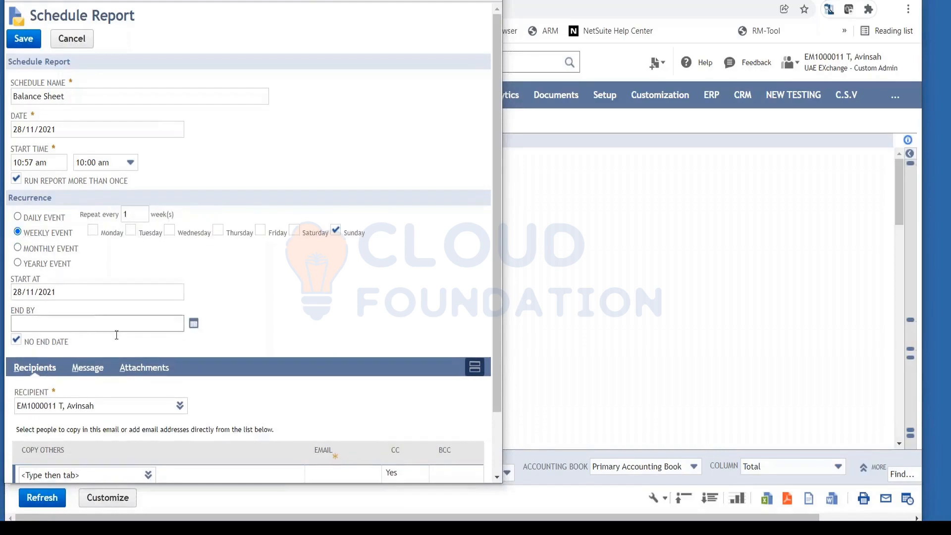
# Review the schedule's recipient and message settings, and close the Schedule Report form without saving
pyautogui.scroll(-2, 118, 353)
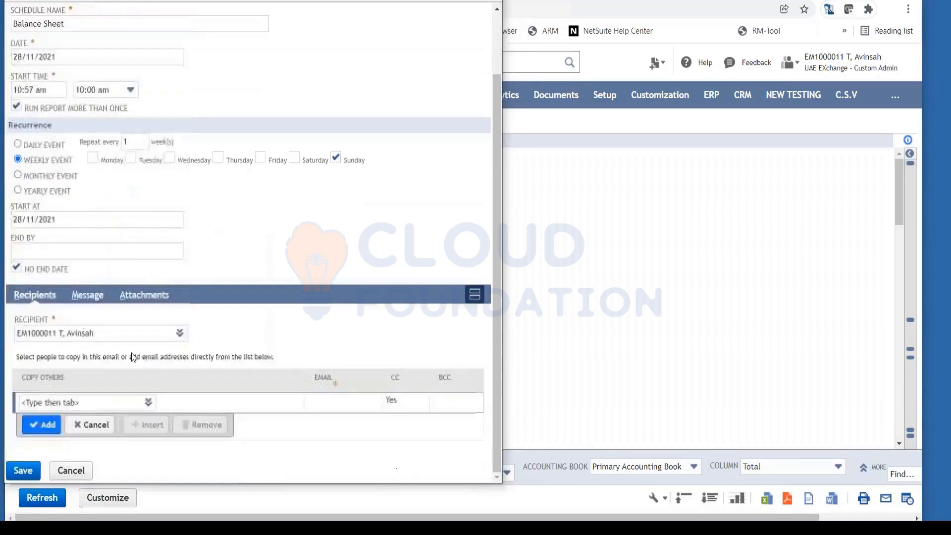
pyautogui.click(88, 295)
pyautogui.scroll(2, 170, 319)
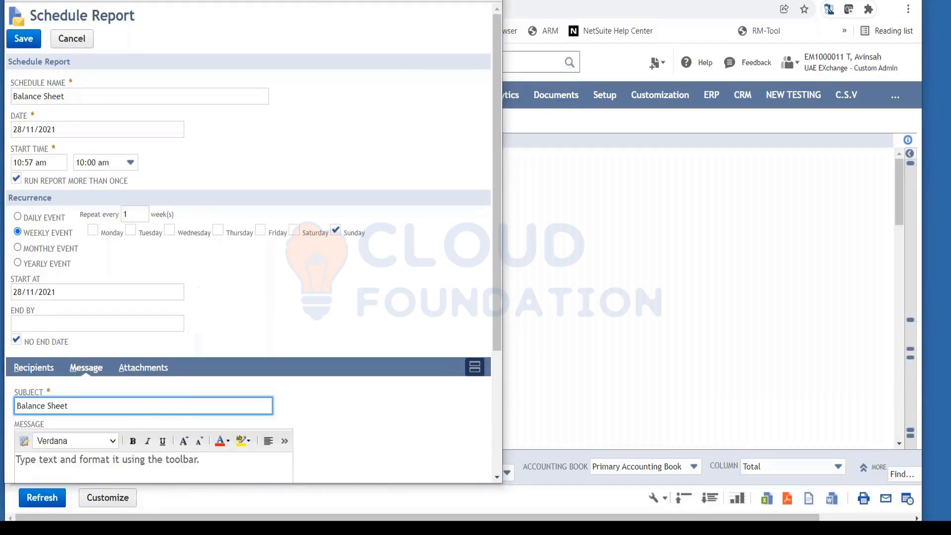
pyautogui.moveTo(230, 3); pyautogui.dragTo(239, 125)
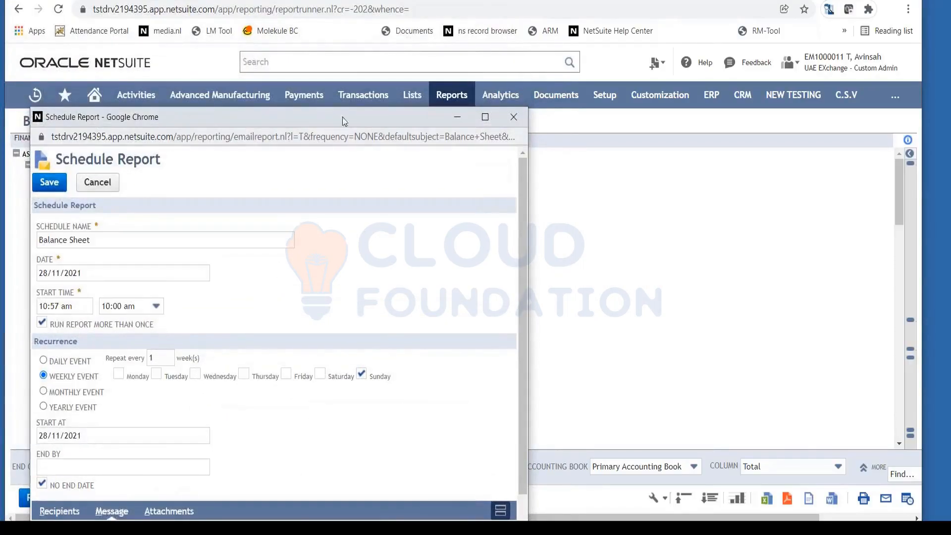
pyautogui.click(514, 122)
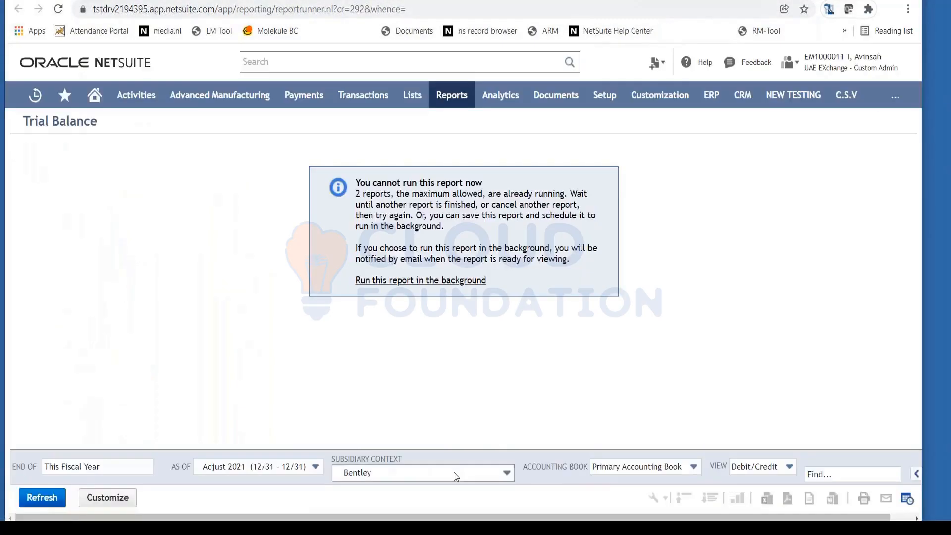
# Set the Trial Balance report's subsidiary context to GTS CORP (Consolidated) and open its as-of period selection
pyautogui.click(454, 472)
pyautogui.scroll(5, 456, 396)
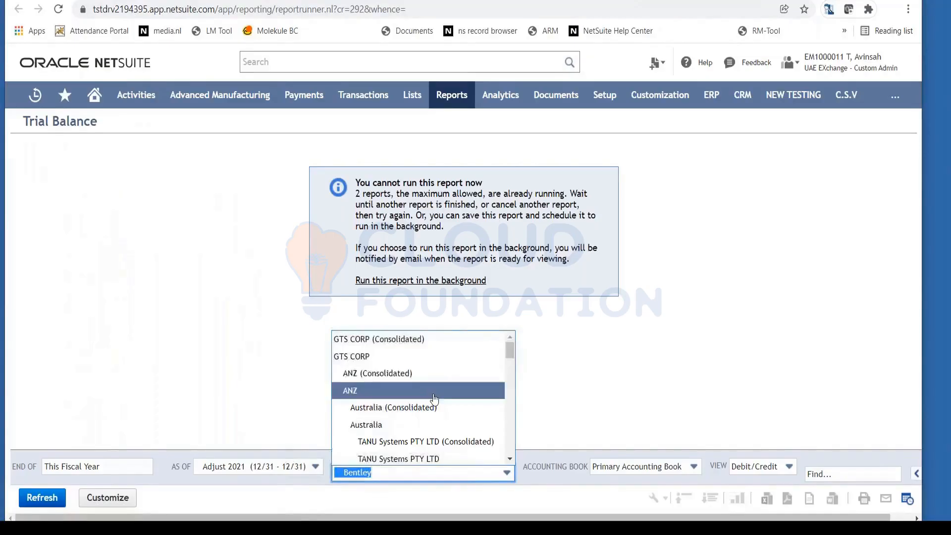
pyautogui.click(381, 339)
pyautogui.click(308, 467)
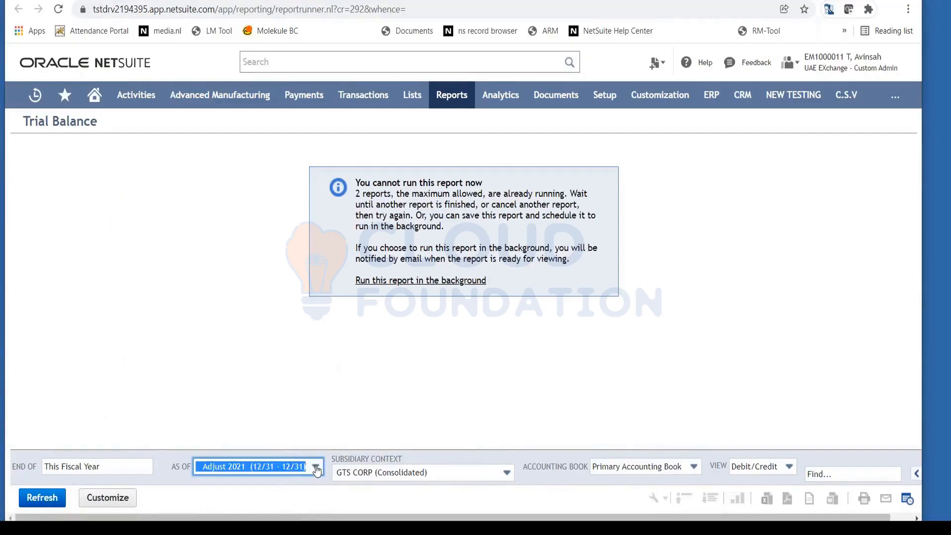
pyautogui.moveTo(463, 99)
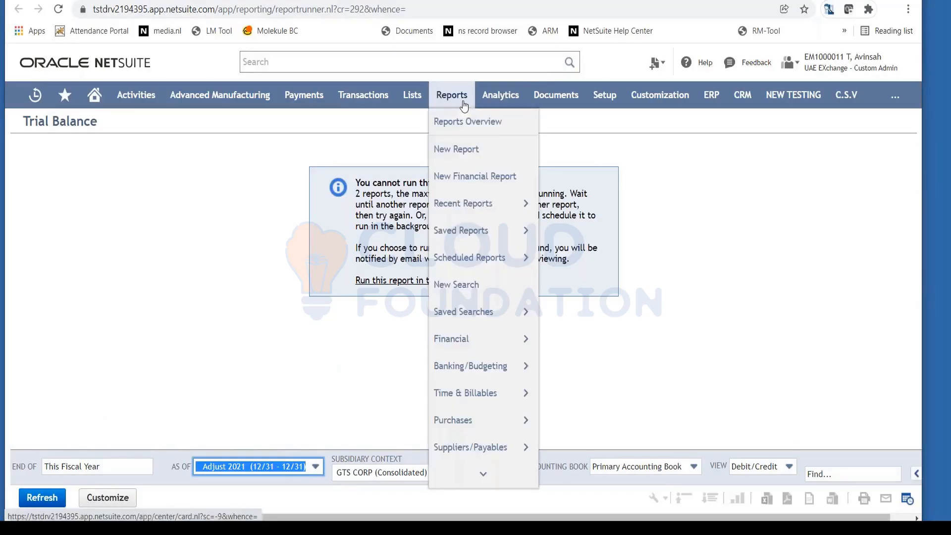
pyautogui.moveTo(451, 339)
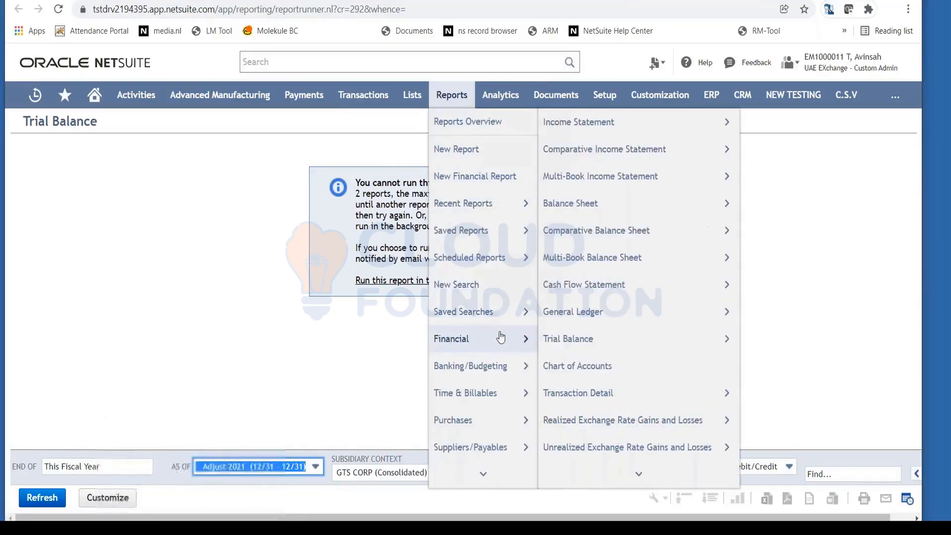
pyautogui.moveTo(590, 441)
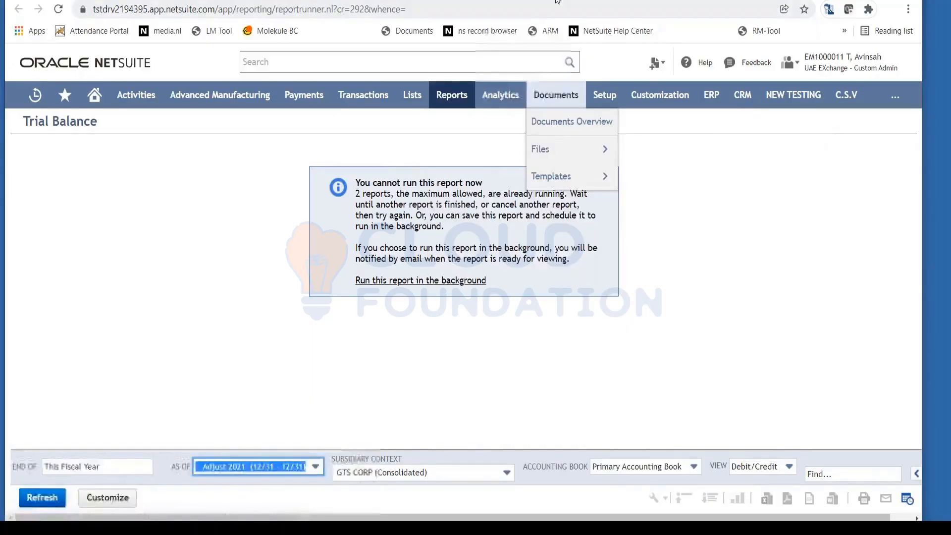
# Return to the Balance Sheet report, open its help topic and read the standard row structure and the consolidation notes
pyautogui.click(558, 0)
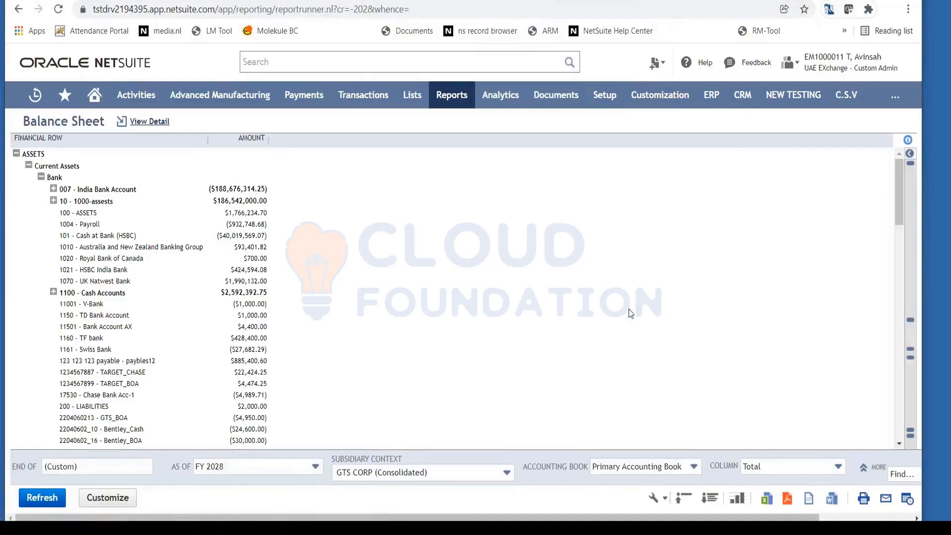
pyautogui.click(690, 64)
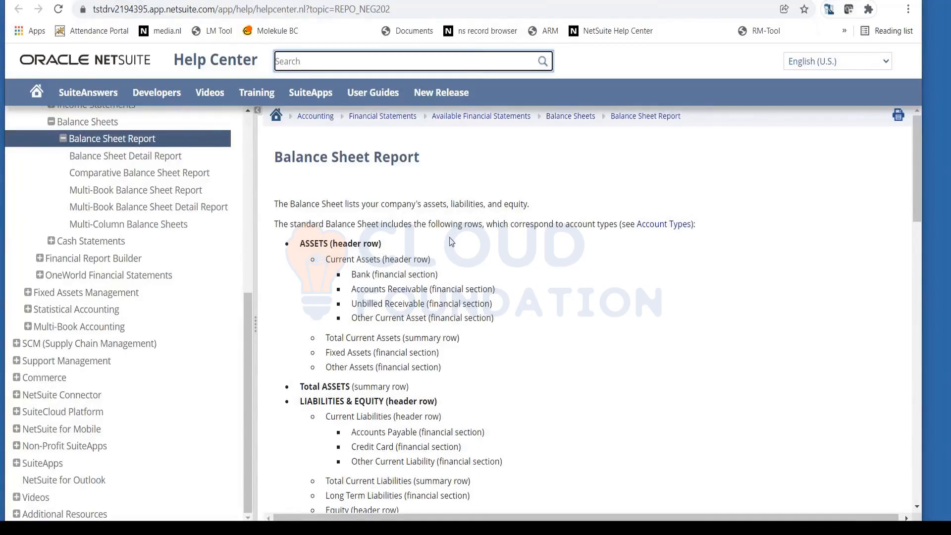
pyautogui.scroll(-6, 479, 273)
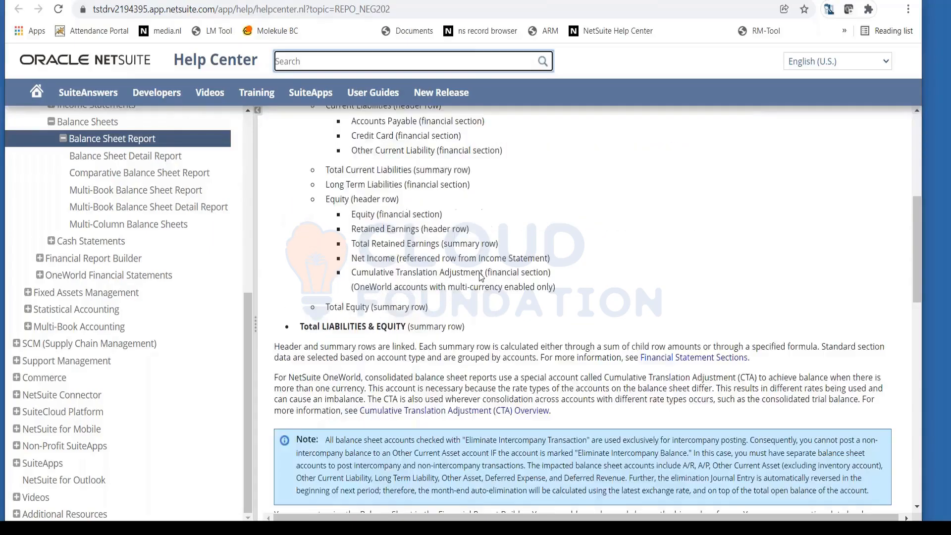